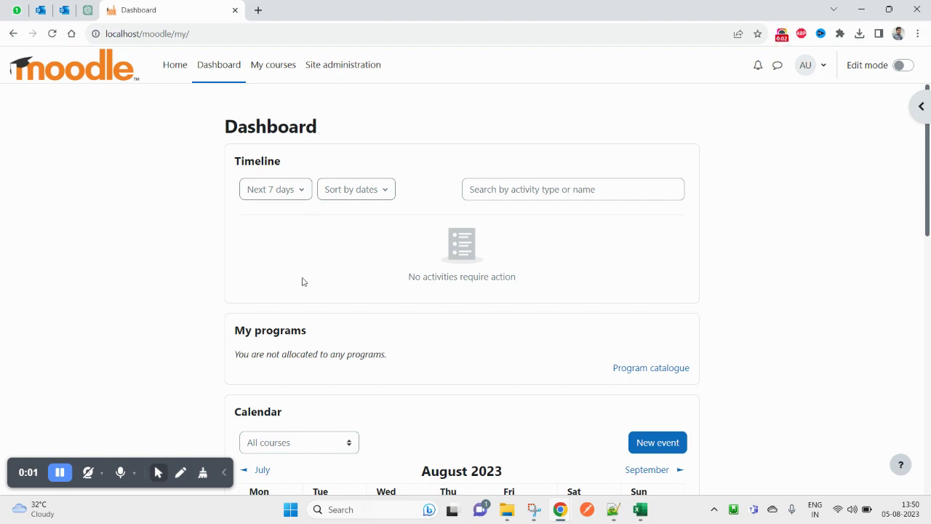
# Step: Go to Site administration's Users tab and open Browse list of users
pyautogui.click(224, 473)
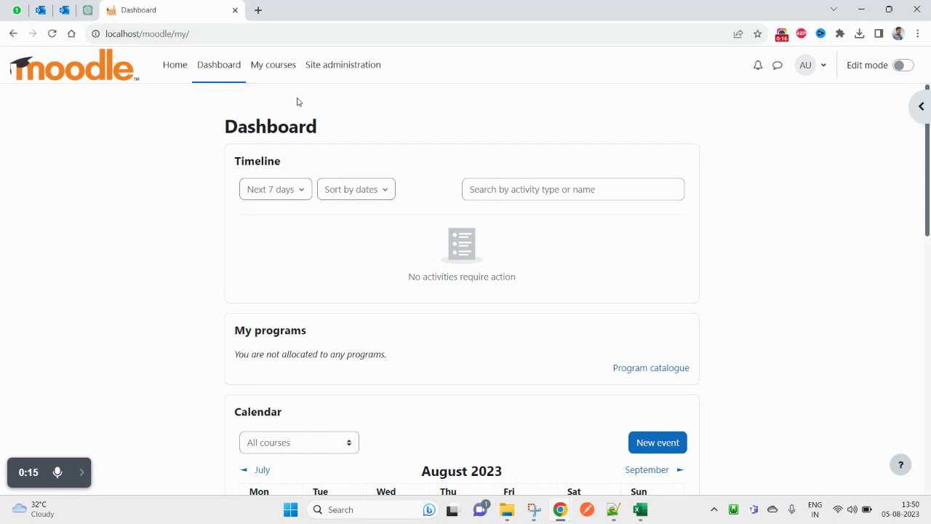
pyautogui.click(821, 70)
pyautogui.click(494, 118)
pyautogui.click(341, 73)
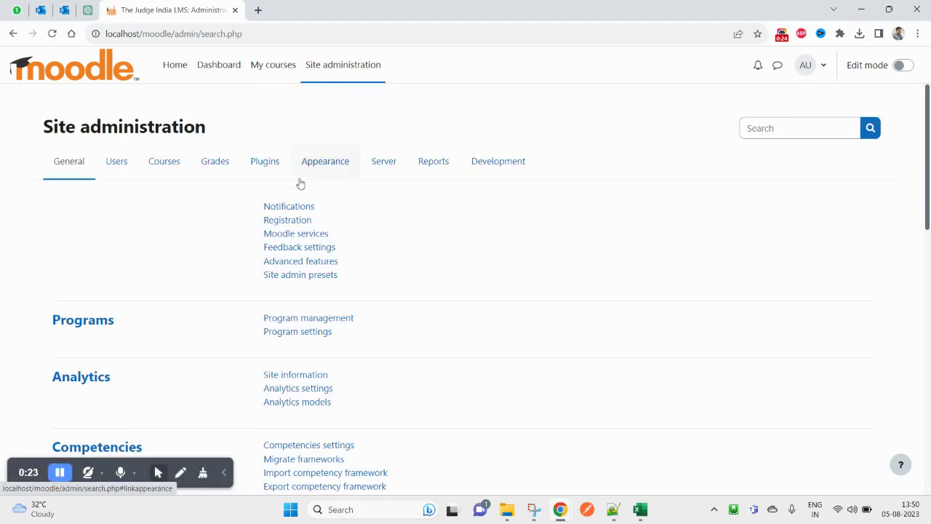
pyautogui.click(113, 163)
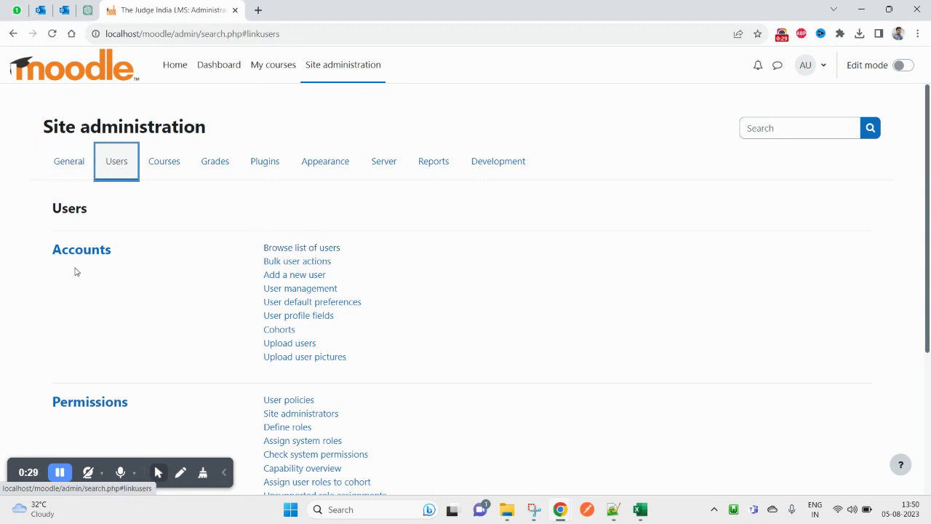
pyautogui.moveTo(47, 263); pyautogui.dragTo(144, 265)
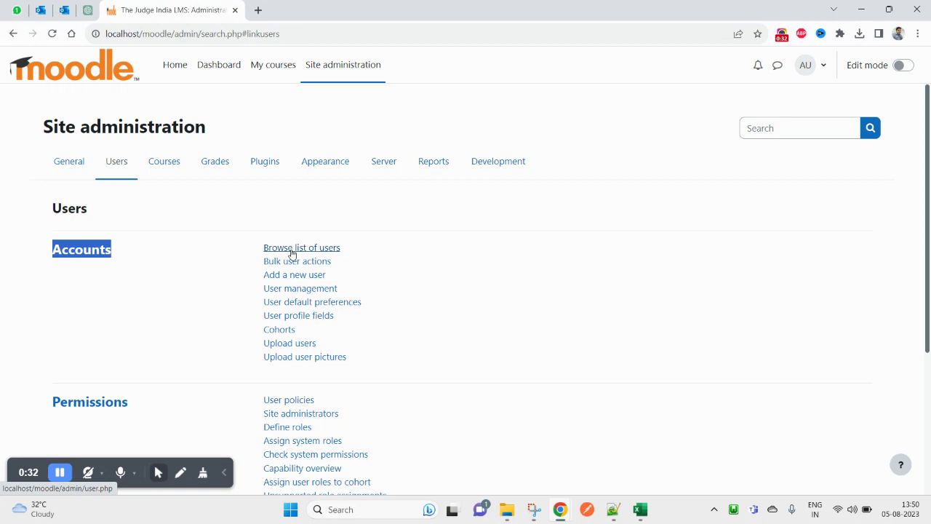
pyautogui.click(314, 249)
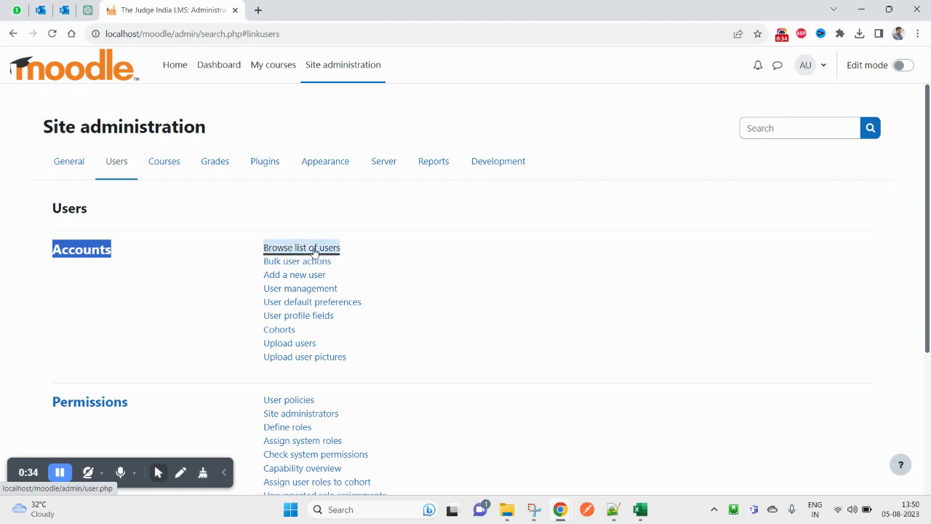
# Step: Scroll the user list and look over the last user's email address
pyautogui.scroll(-3, 312, 256)
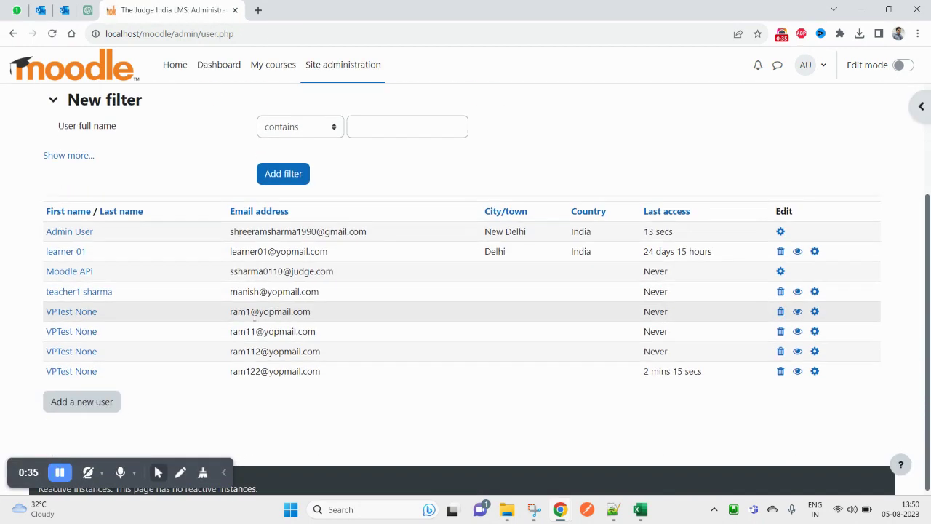
pyautogui.tripleClick(256, 369)
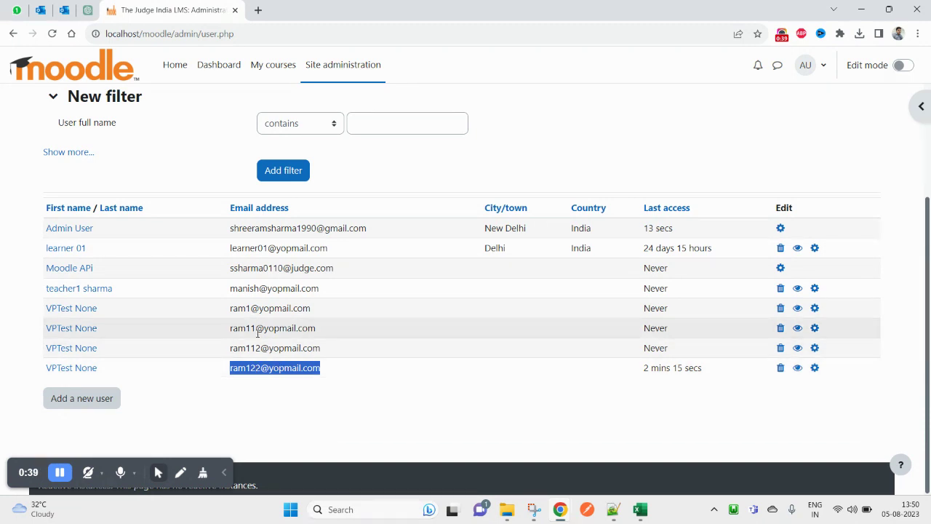
pyautogui.scroll(3, 338, 305)
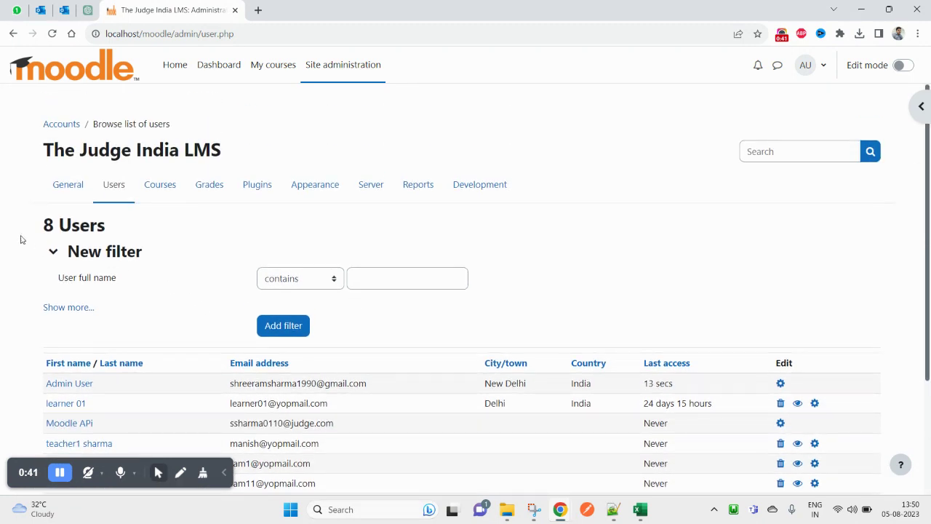
pyautogui.scroll(-3, 322, 332)
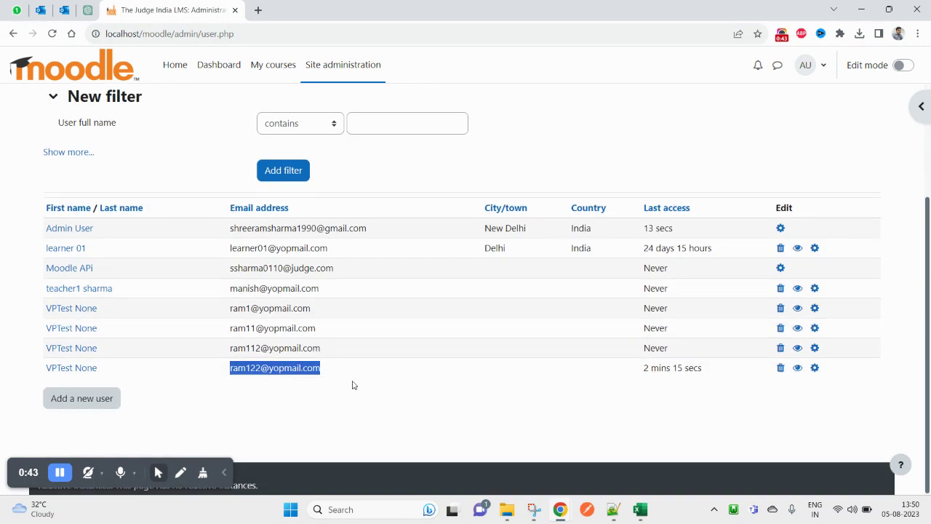
pyautogui.click(384, 377)
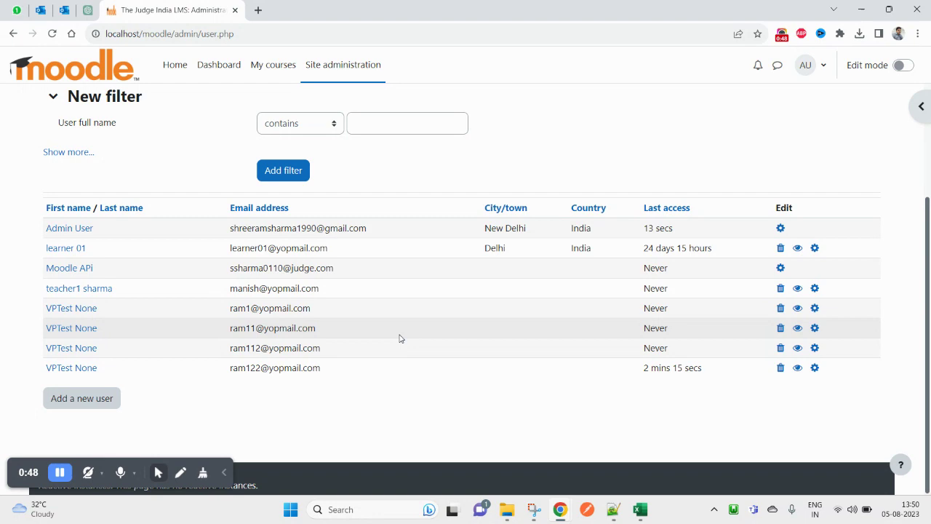
pyautogui.scroll(3, 399, 337)
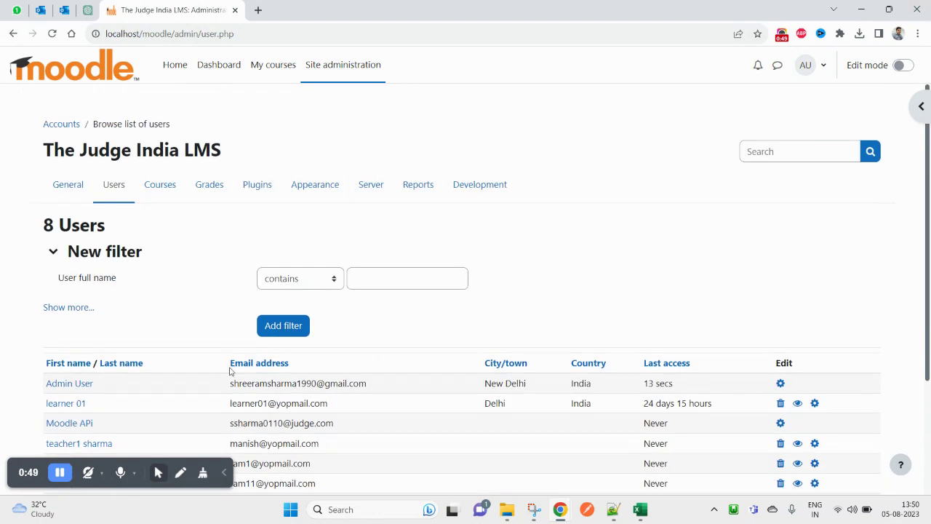
# Step: Expand the filters and filter the list by the test user's email address
pyautogui.click(81, 308)
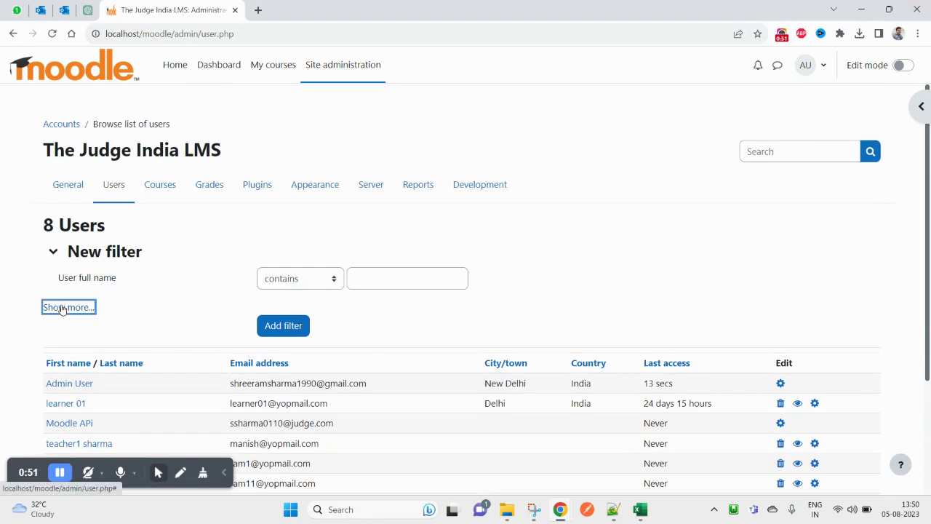
pyautogui.scroll(-2, 78, 302)
pyautogui.scroll(-2, 324, 333)
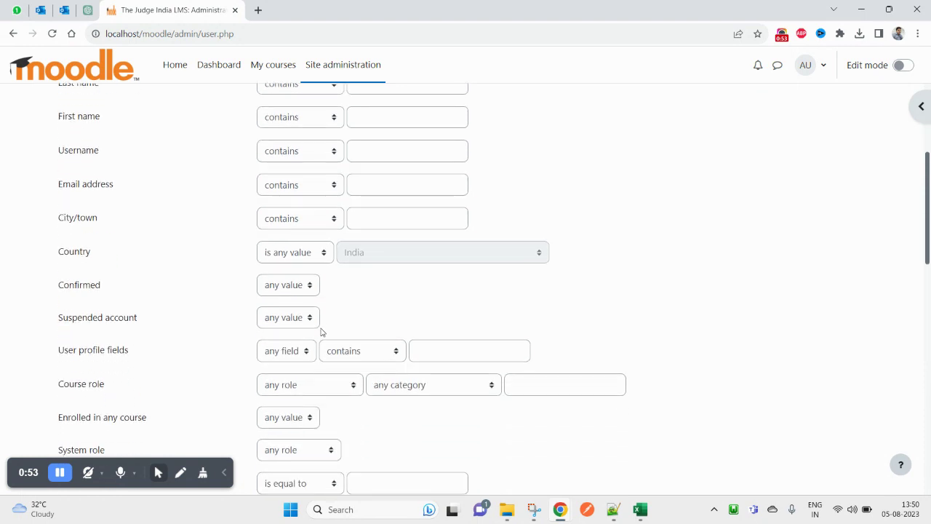
pyautogui.scroll(1, 124, 172)
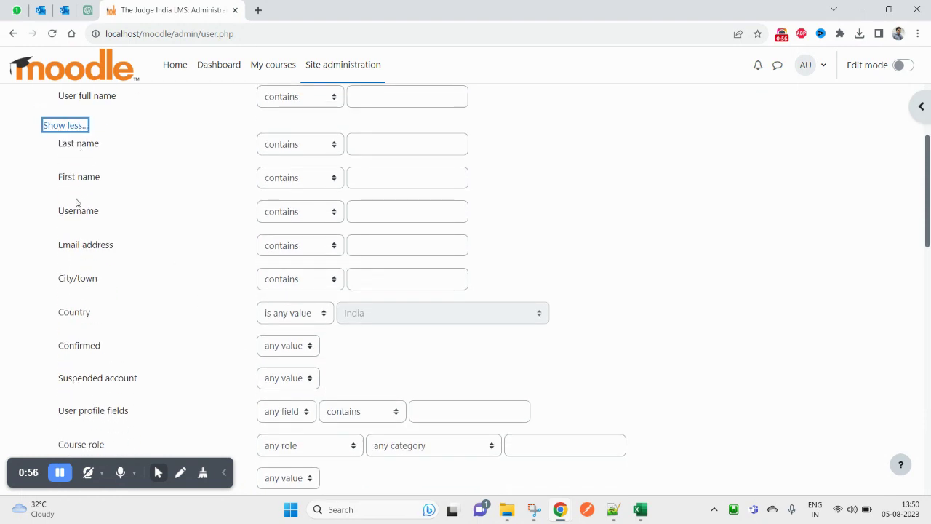
pyautogui.moveTo(58, 246); pyautogui.dragTo(139, 251)
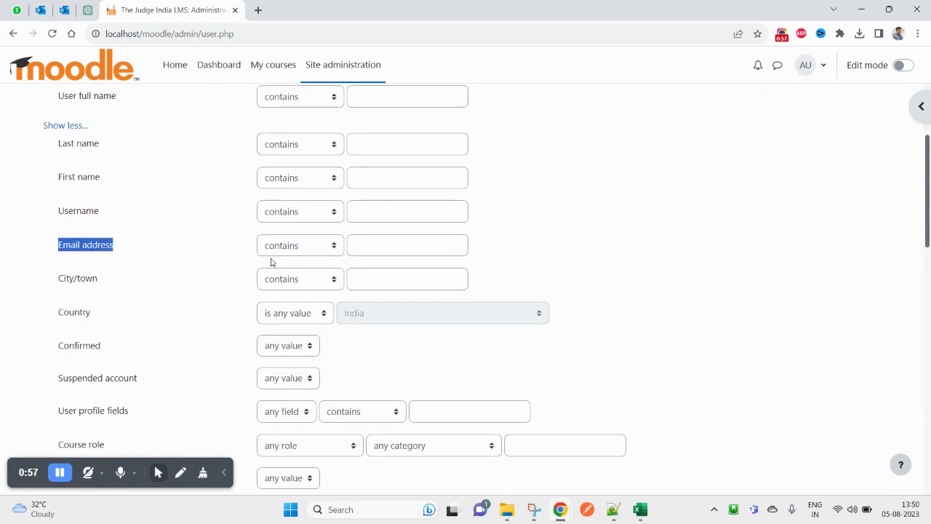
pyautogui.click(396, 246)
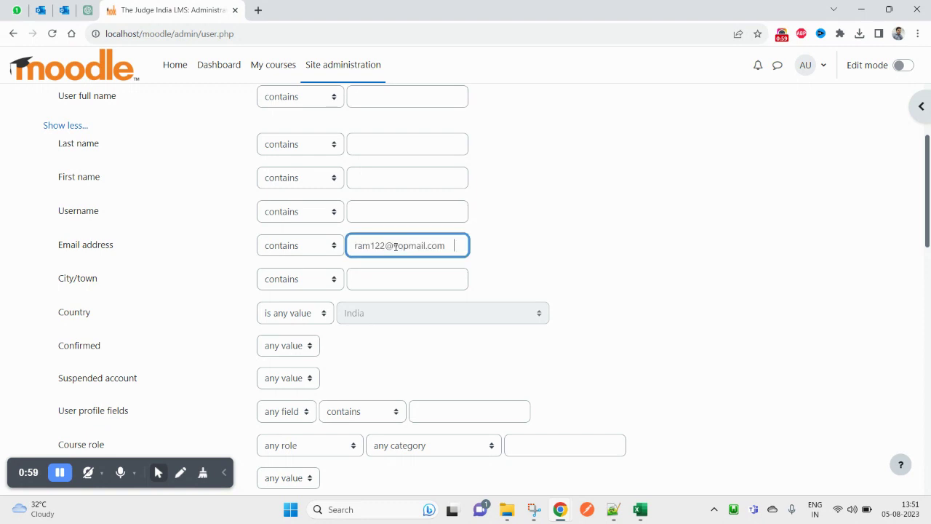
pyautogui.press('Return')
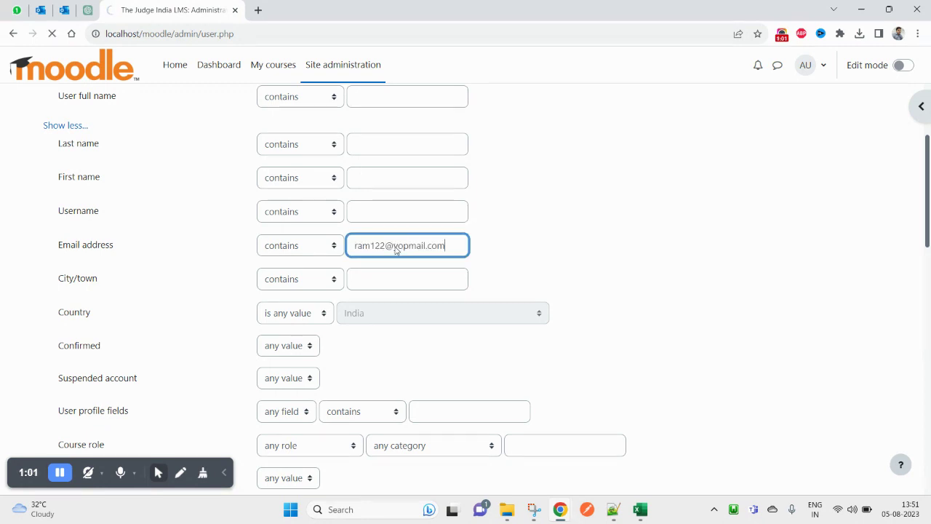
# Step: Open the filtered user's profile in a new tab and start editing it
pyautogui.scroll(-2, 395, 246)
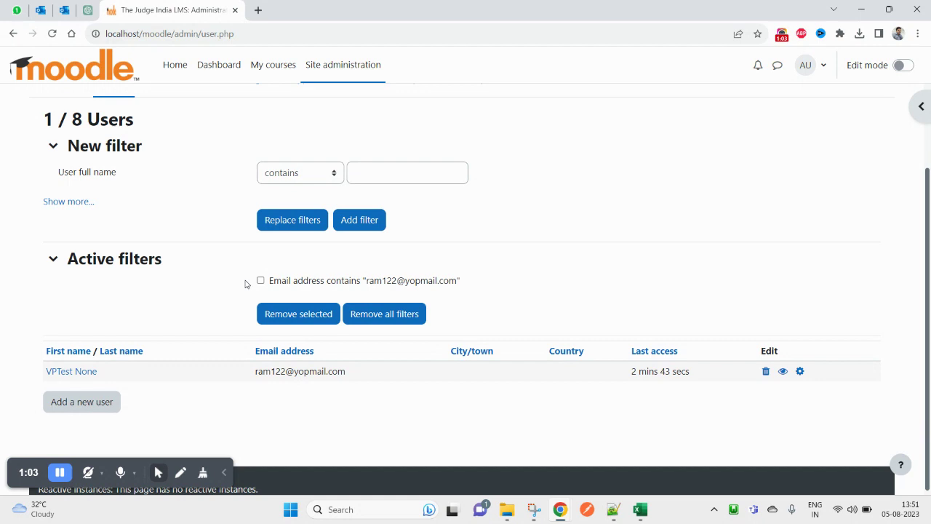
pyautogui.scroll(1, 335, 360)
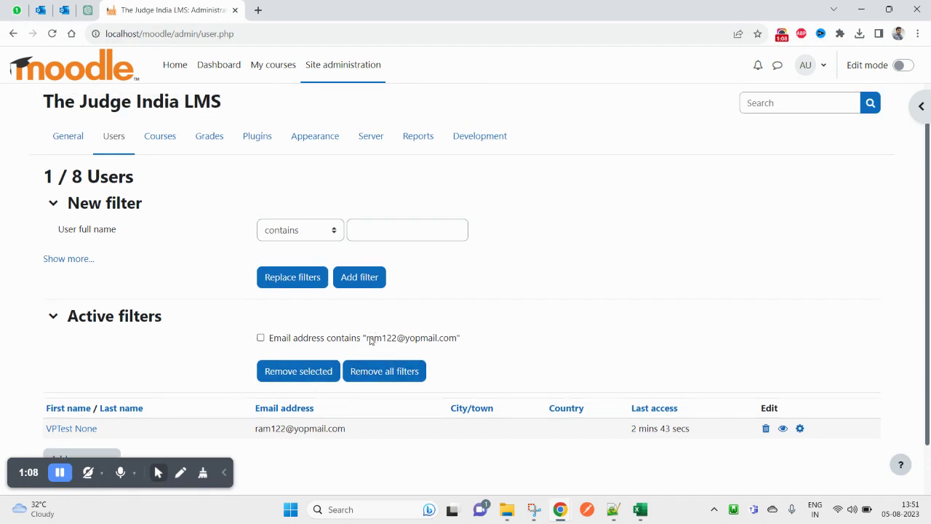
pyautogui.scroll(-2, 262, 400)
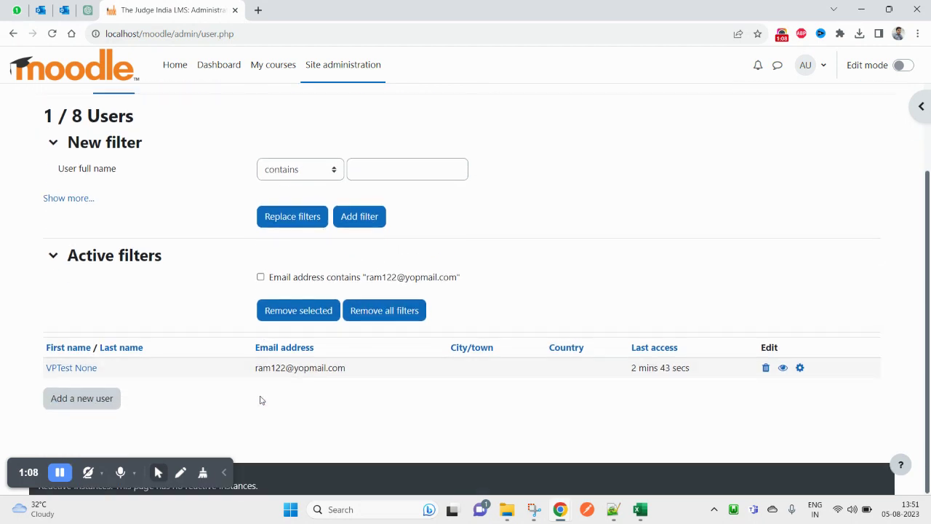
pyautogui.middleClick(74, 371)
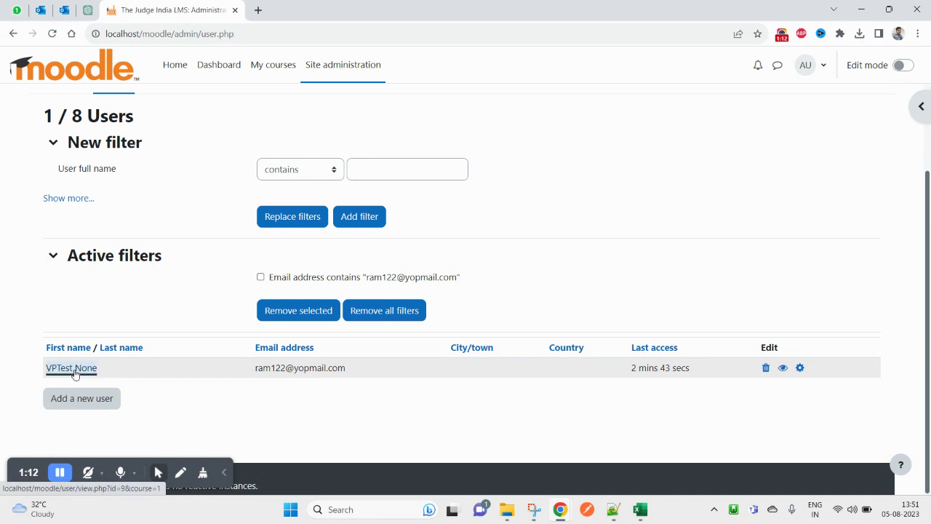
pyautogui.click(289, 15)
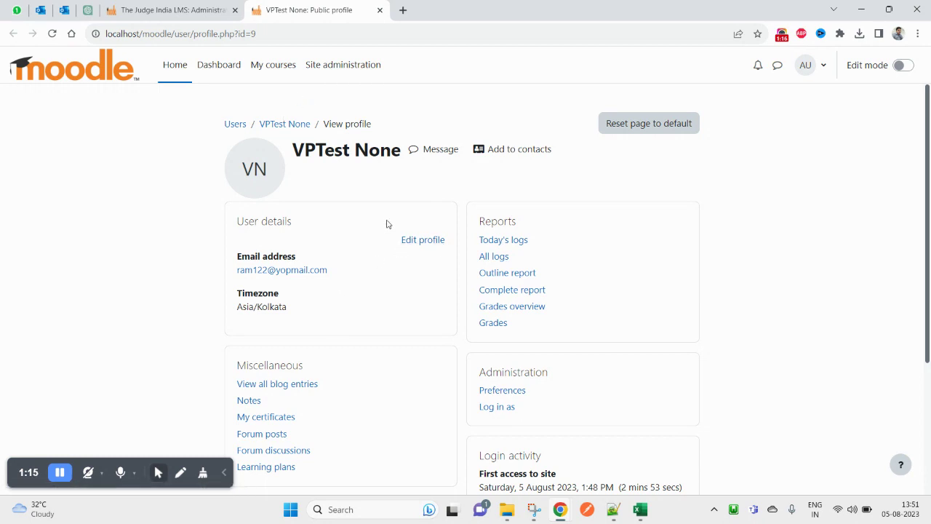
pyautogui.moveTo(457, 241); pyautogui.dragTo(397, 245)
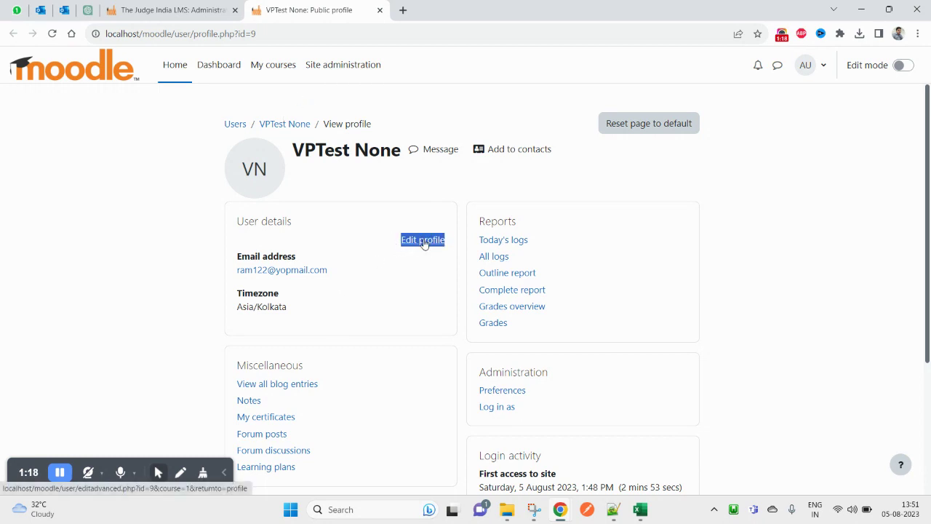
pyautogui.click(424, 243)
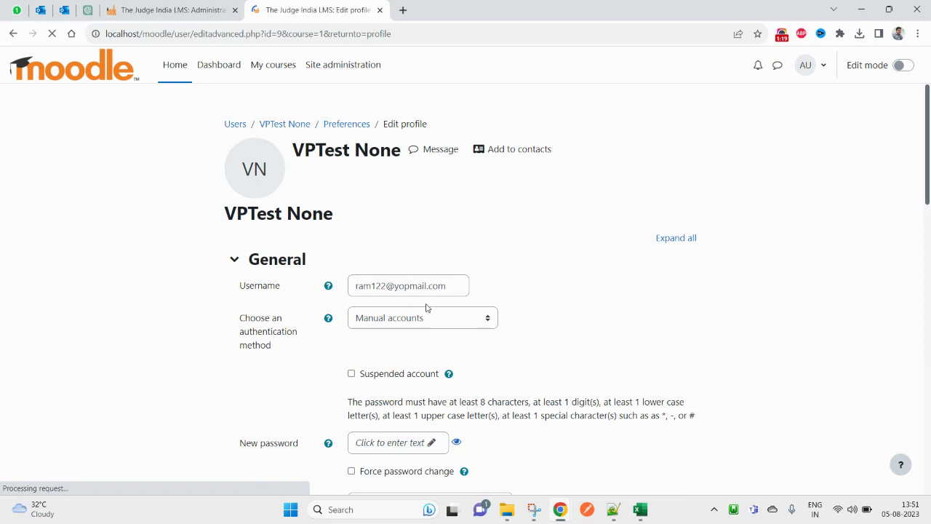
# Step: Enter a new password for the test user, leave Force password change unchecked, and update the profile
pyautogui.scroll(-2, 426, 305)
pyautogui.scroll(-1, 372, 281)
pyautogui.click(387, 260)
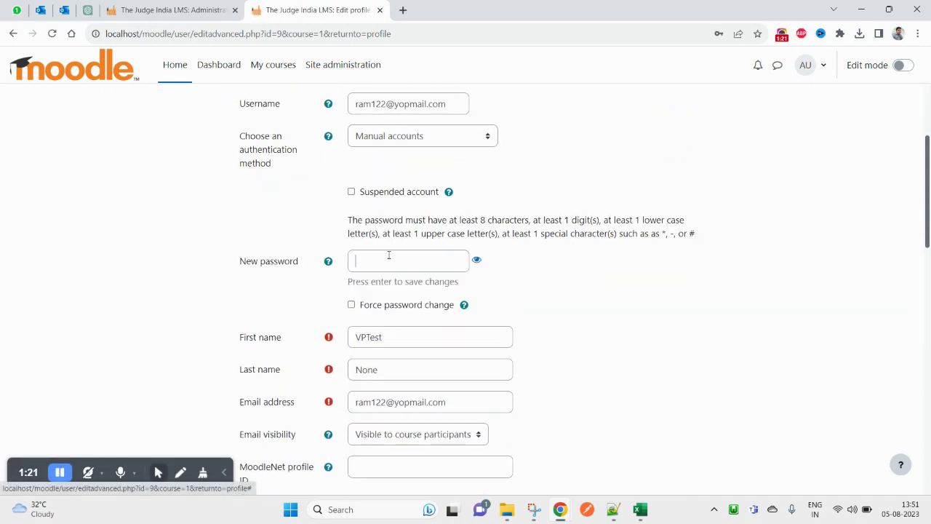
pyautogui.write('A')
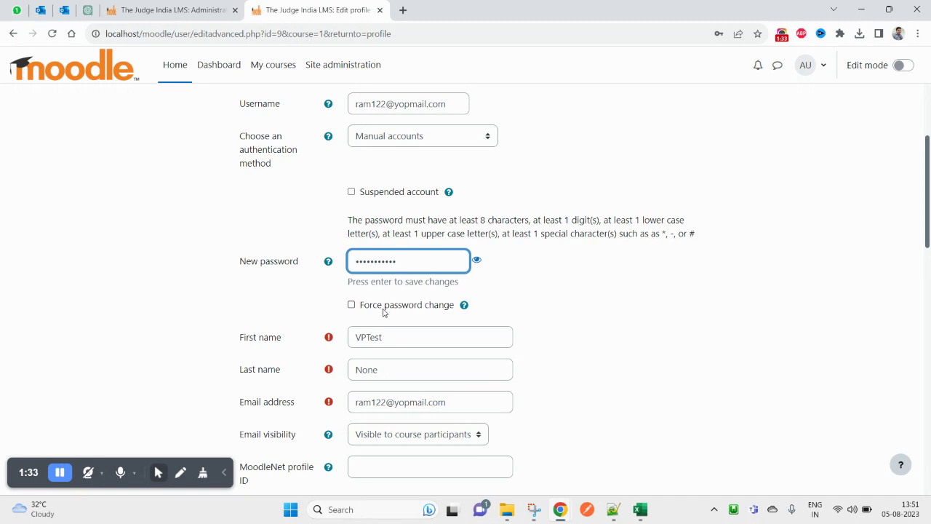
pyautogui.click(384, 312)
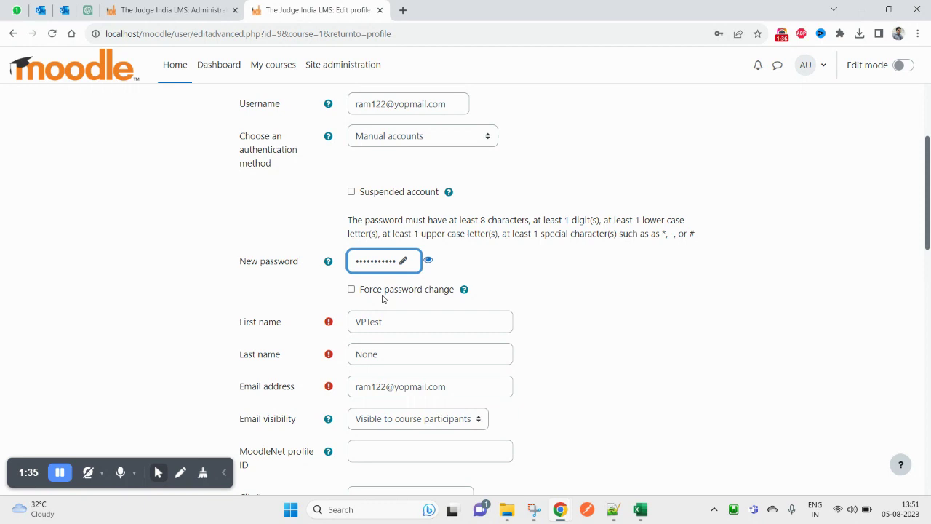
pyautogui.click(379, 292)
pyautogui.click(376, 295)
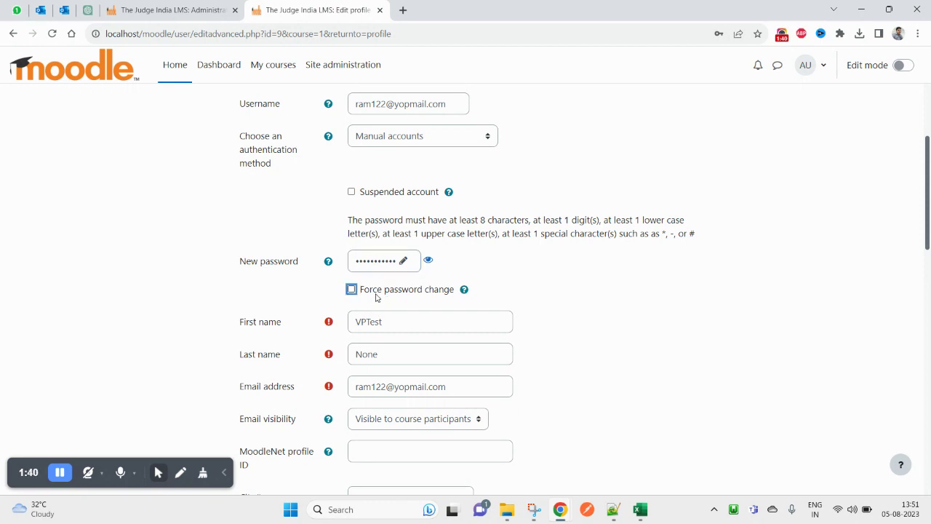
pyautogui.click(622, 269)
pyautogui.scroll(-5, 367, 305)
pyautogui.scroll(-5, 379, 437)
pyautogui.scroll(-2, 382, 461)
pyautogui.click(384, 376)
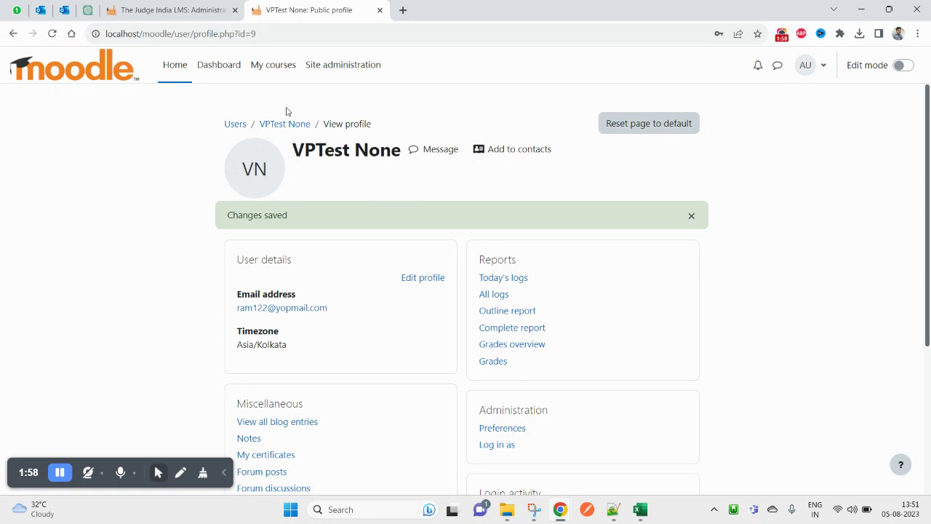
# Step: From Site administration's Users tab, go to Upload users under Accounts
pyautogui.click(331, 66)
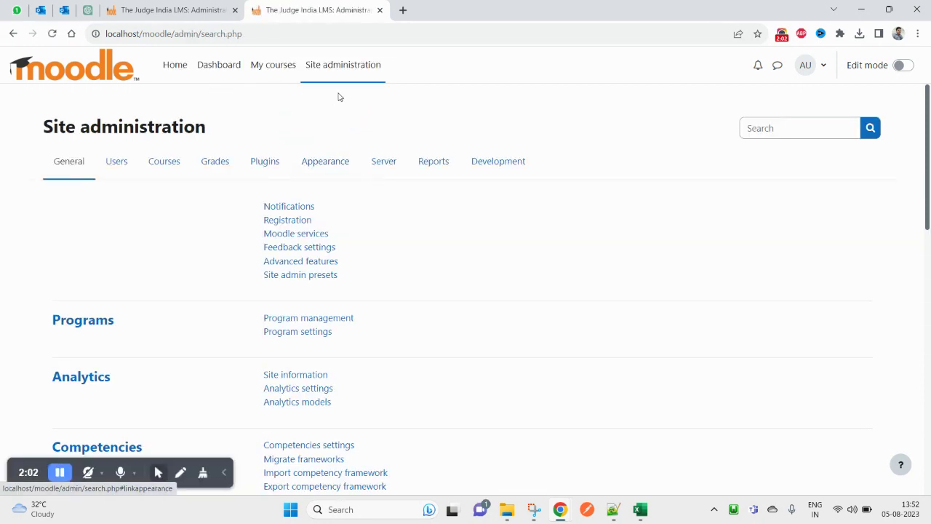
pyautogui.click(117, 166)
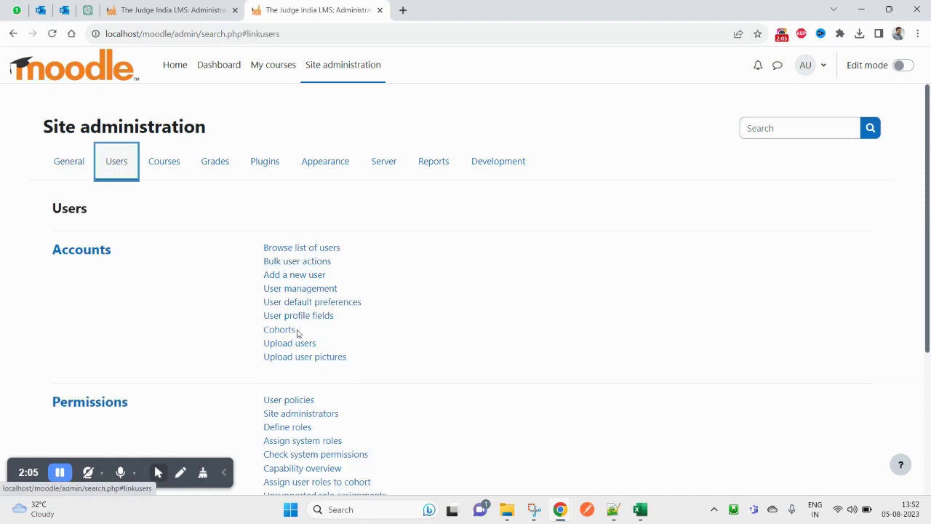
pyautogui.moveTo(267, 354); pyautogui.dragTo(324, 349)
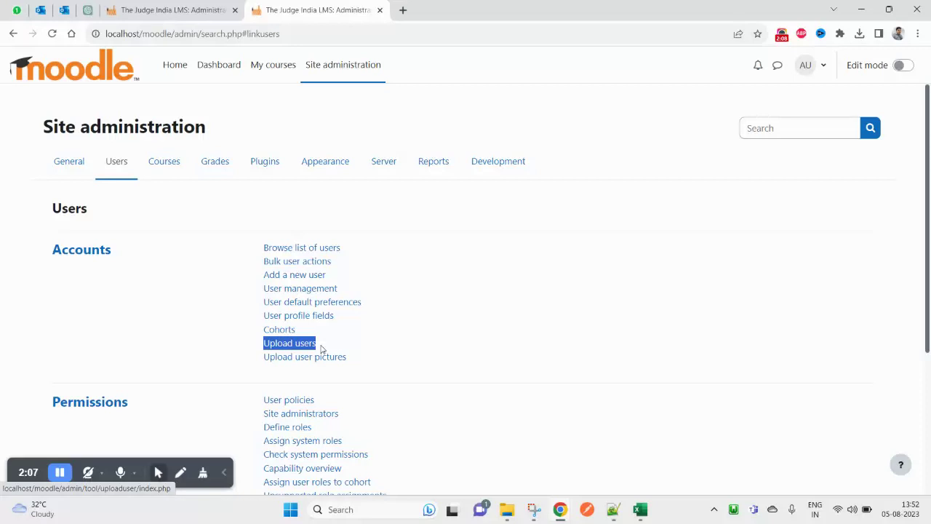
pyautogui.click(287, 346)
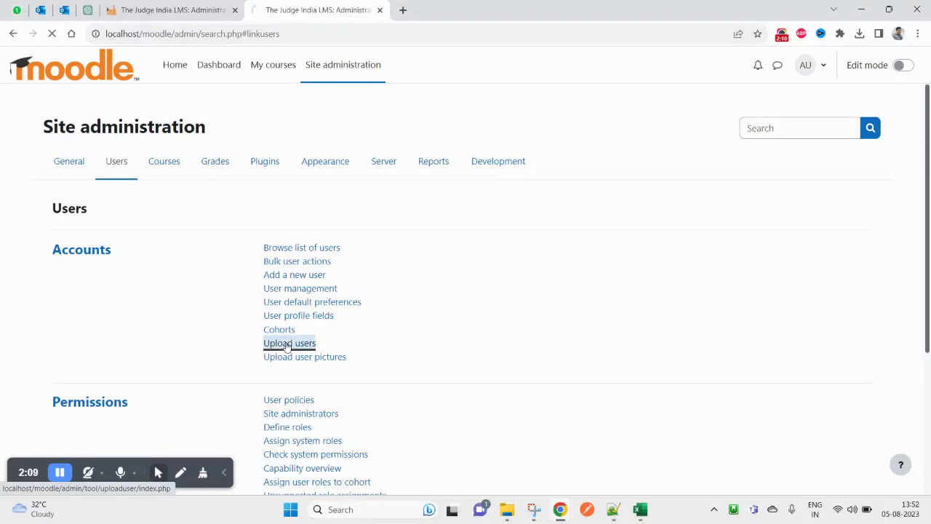
pyautogui.scroll(-1, 286, 346)
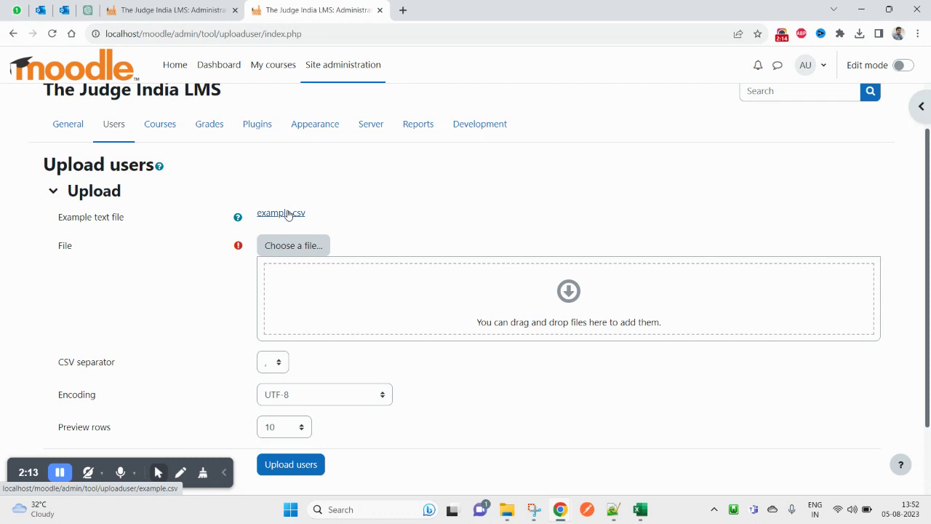
pyautogui.moveTo(640, 509)
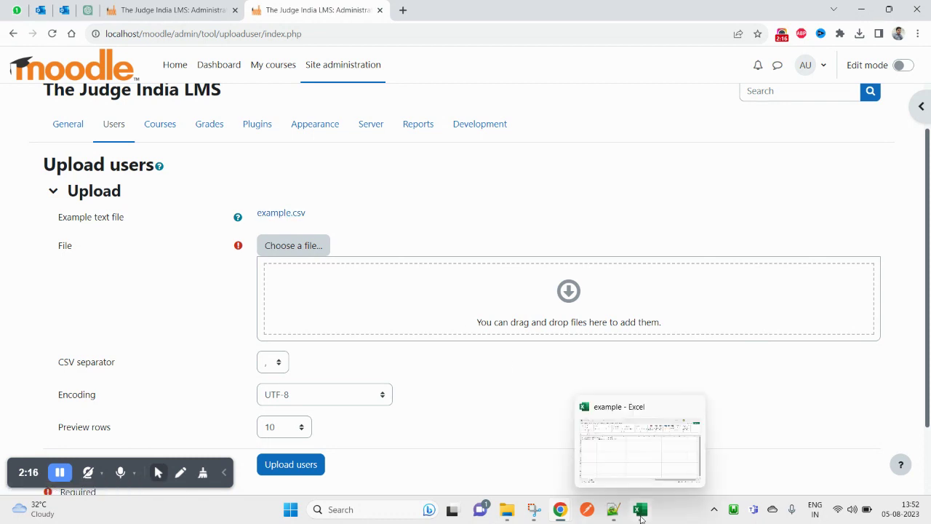
# Step: Download the example CSV and autofit column D to show the email addresses
pyautogui.click(275, 216)
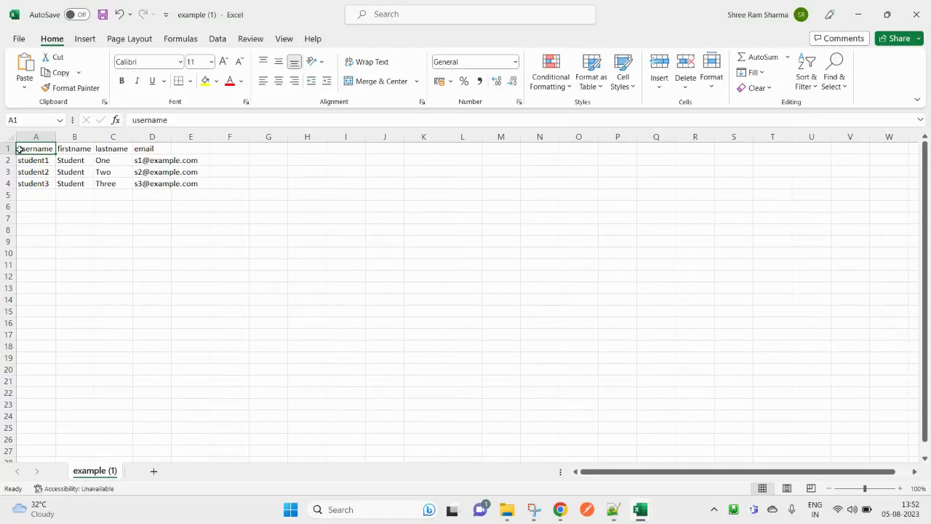
pyautogui.moveTo(18, 149); pyautogui.dragTo(154, 149)
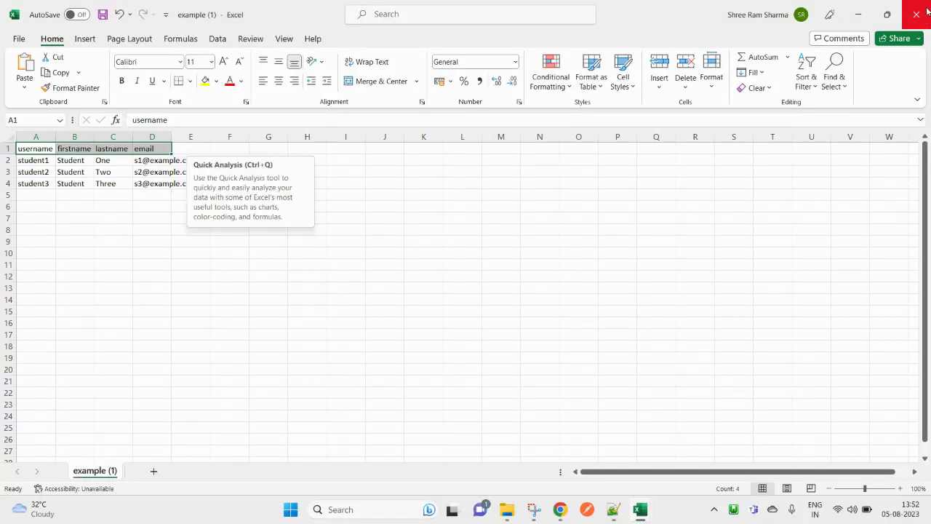
pyautogui.doubleClick(171, 137)
pyautogui.click(225, 149)
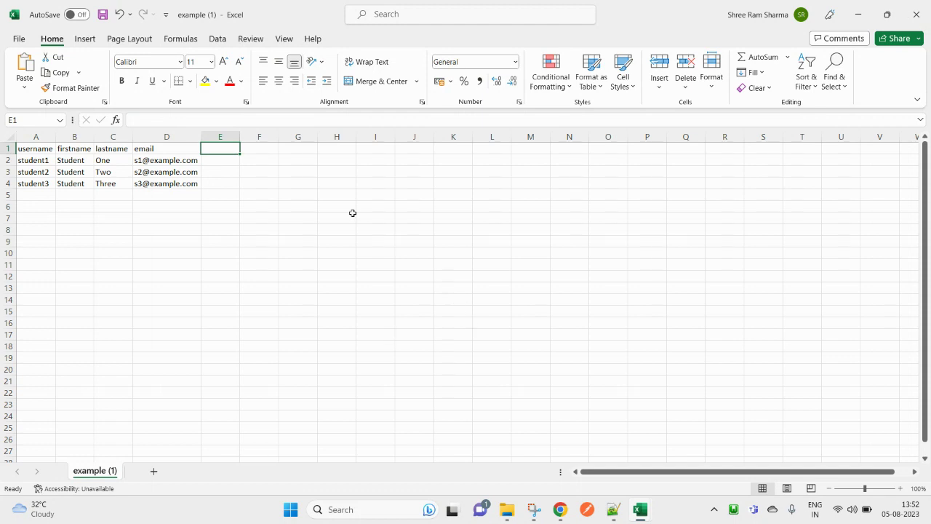
pyautogui.moveTo(9, 172); pyautogui.dragTo(13, 182)
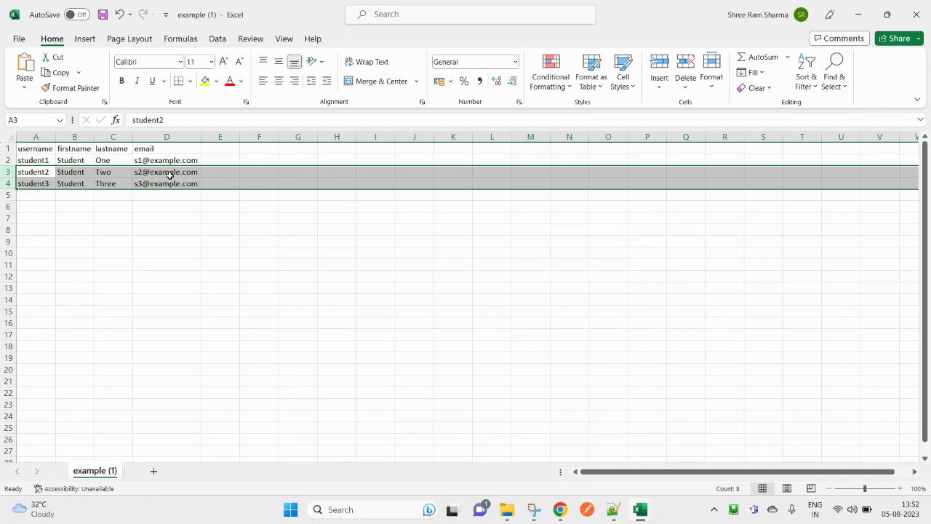
# Step: Add the 'password' heading in E1 and select the password cells below it
pyautogui.click(222, 150)
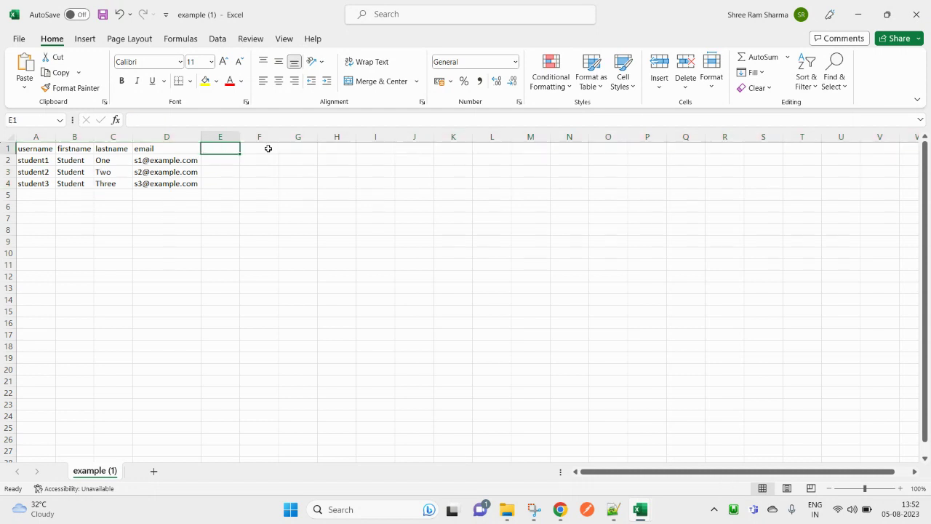
pyautogui.write('password')
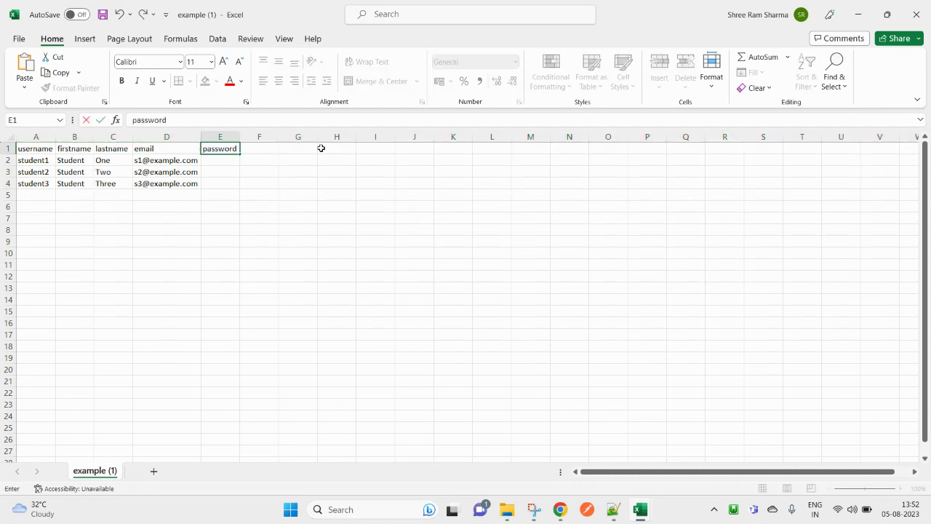
pyautogui.press('Return')
pyautogui.press('Up')
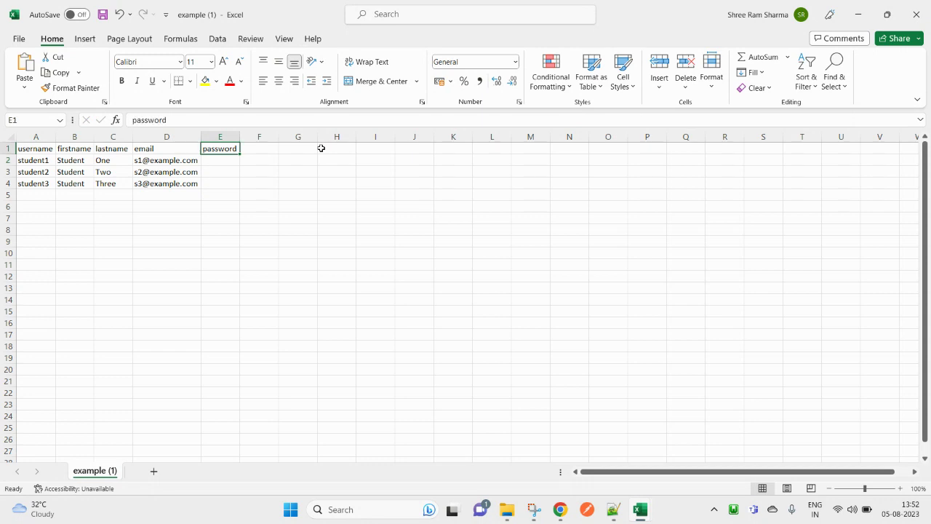
pyautogui.hotkey('shift', 'Down')
pyautogui.hotkey('shift', 'Down')
pyautogui.hotkey('shift', 'Down')
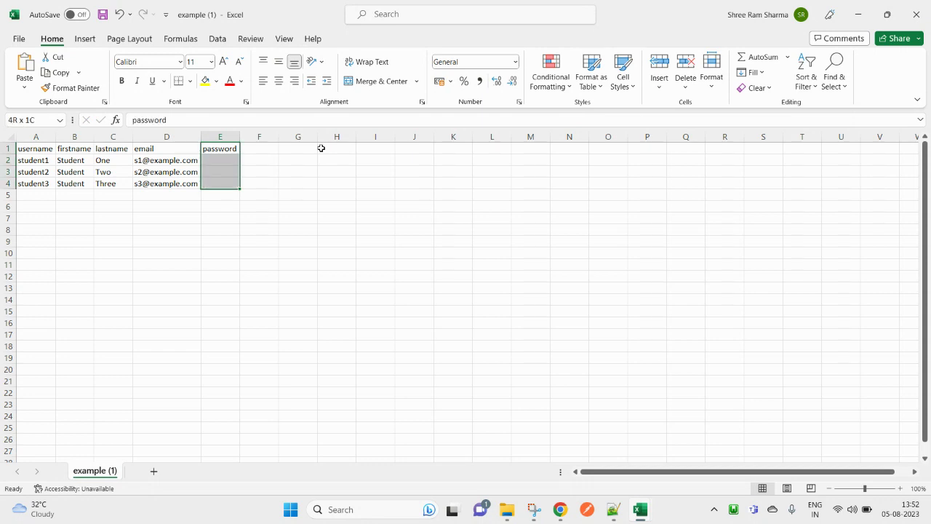
pyautogui.hotkey('shift', 'Up')
pyautogui.hotkey('shift', 'Up')
pyautogui.hotkey('shift', 'Up')
pyautogui.press('Down')
pyautogui.press('Down')
pyautogui.press('Up')
pyautogui.hotkey('shift', 'Down')
pyautogui.hotkey('shift', 'Down')
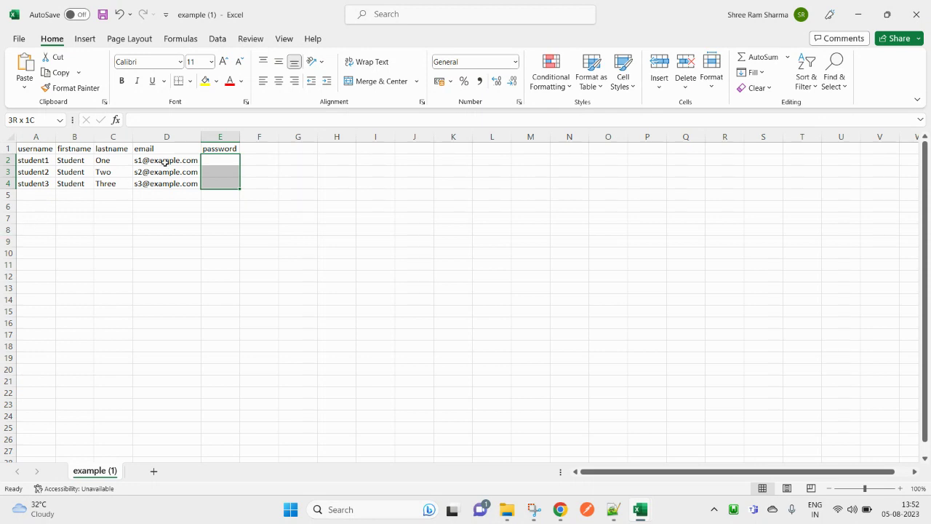
# Step: Close example (1) without saving and autofit columns E and A in example
pyautogui.moveTo(164, 163); pyautogui.dragTo(177, 182)
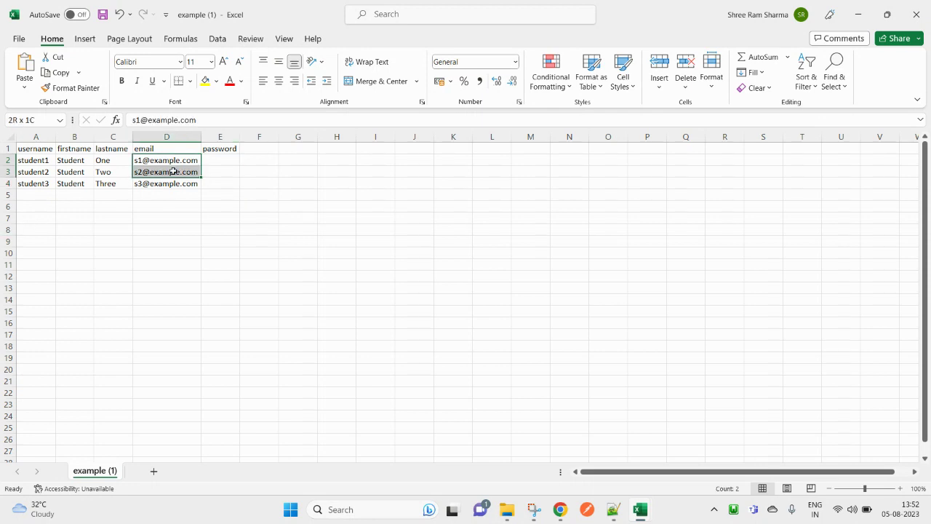
pyautogui.click(915, 14)
pyautogui.click(495, 270)
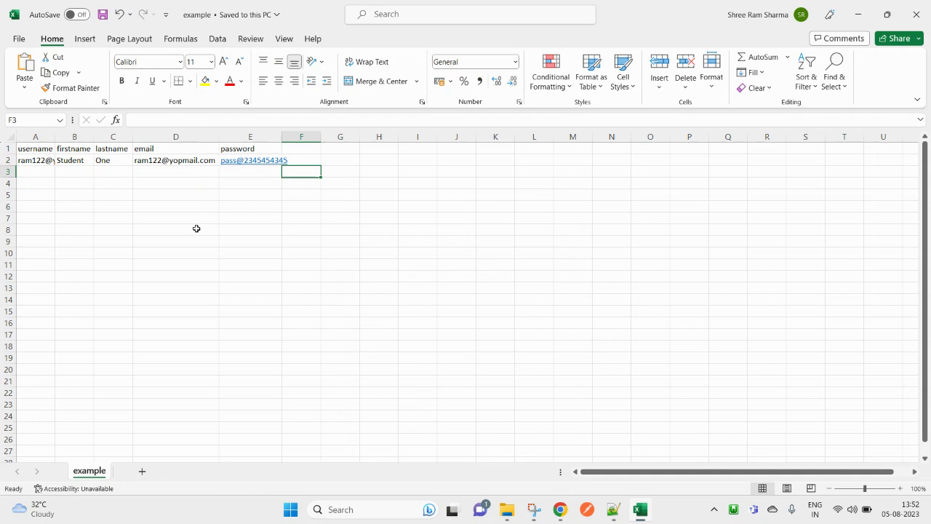
pyautogui.click(196, 228)
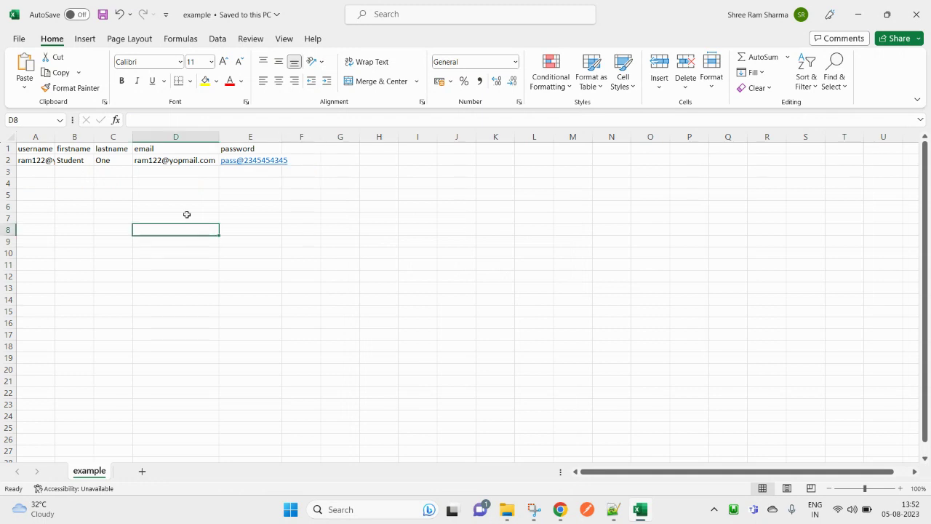
pyautogui.doubleClick(286, 139)
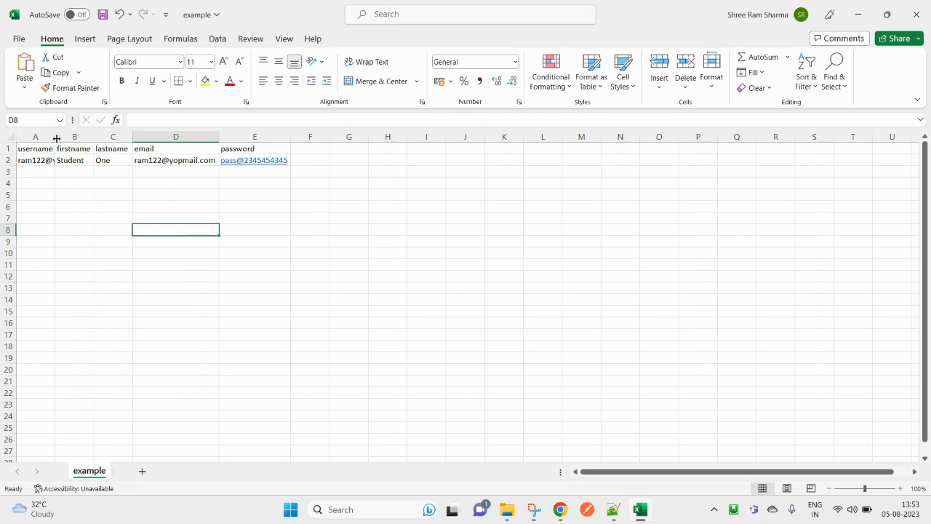
pyautogui.doubleClick(56, 138)
# Step: Copy the username from A2 and paste it into the Moodle users page search
pyautogui.click(58, 160)
pyautogui.hotkey('ctrl', 'c')
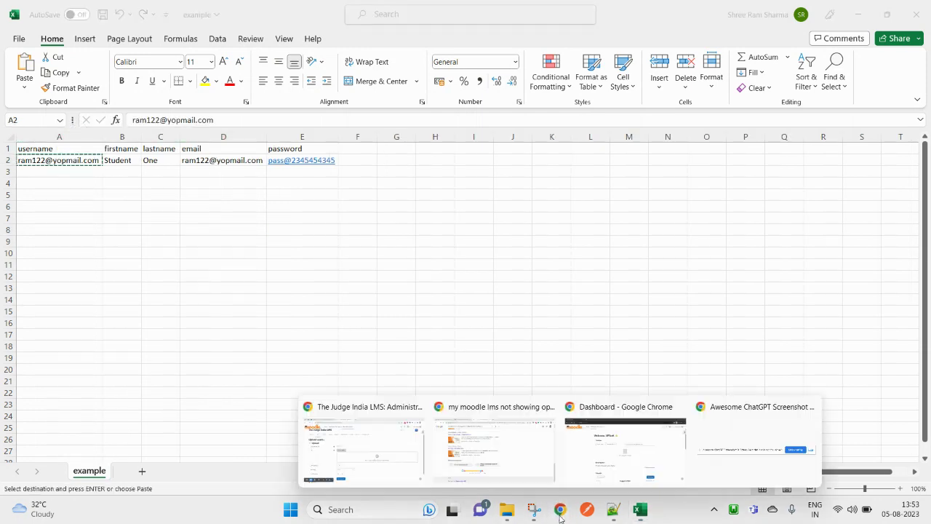
pyautogui.click(357, 445)
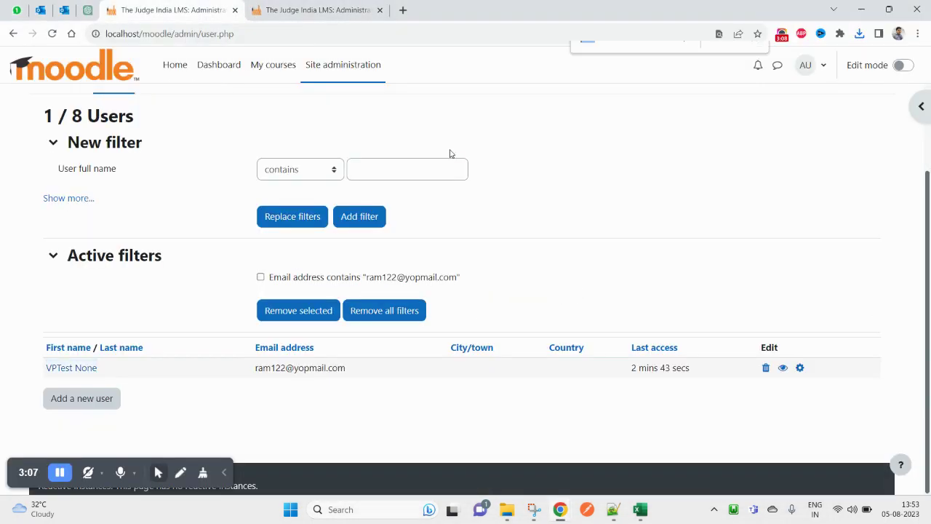
pyautogui.hotkey('ctrl', 'v')
pyautogui.hotkey('alt', 'Tab')
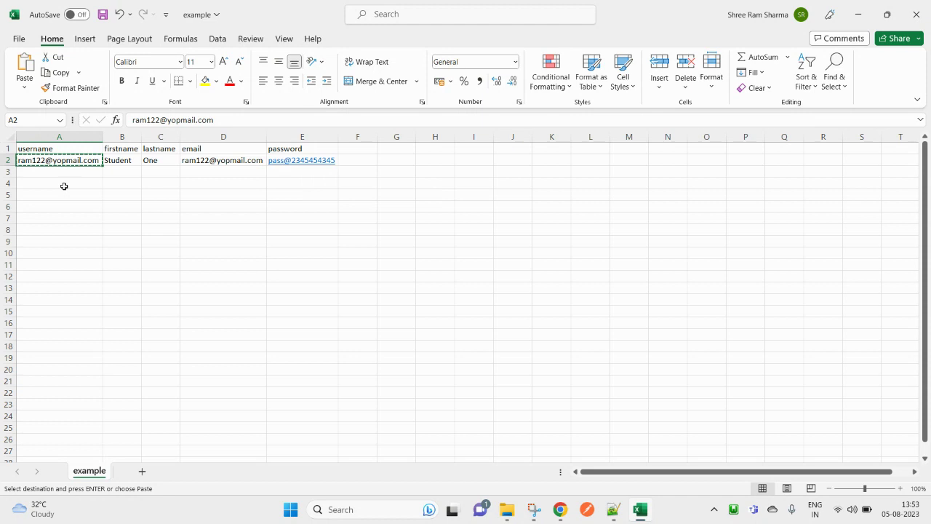
# Step: Check that rows 3 and 4 are empty, then save the example workbook
pyautogui.press('Down')
pyautogui.press('Down')
pyautogui.press('Down')
pyautogui.moveTo(22, 168); pyautogui.dragTo(290, 169)
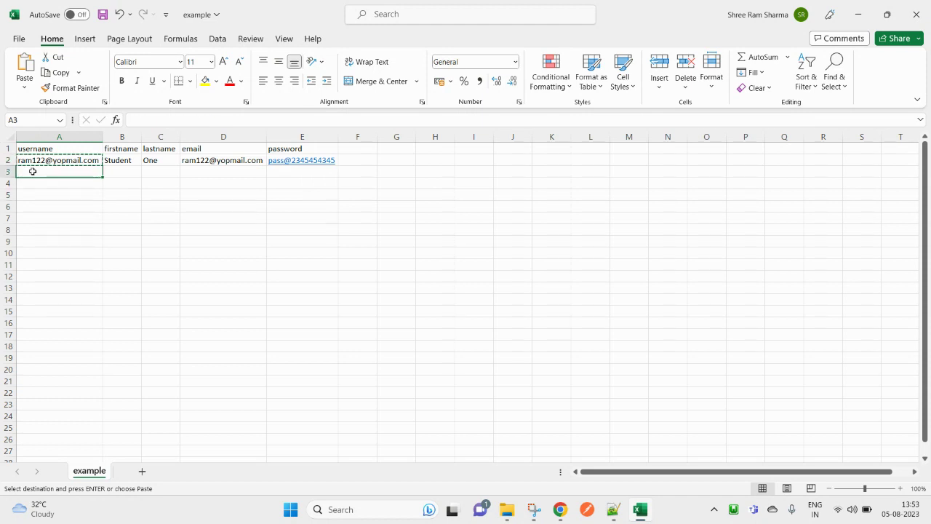
pyautogui.click(290, 169)
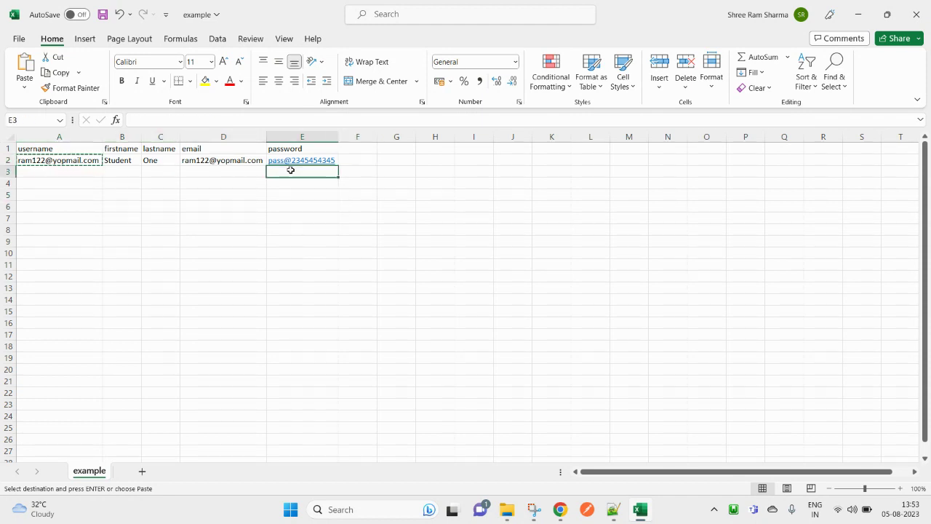
pyautogui.moveTo(25, 186); pyautogui.dragTo(290, 185)
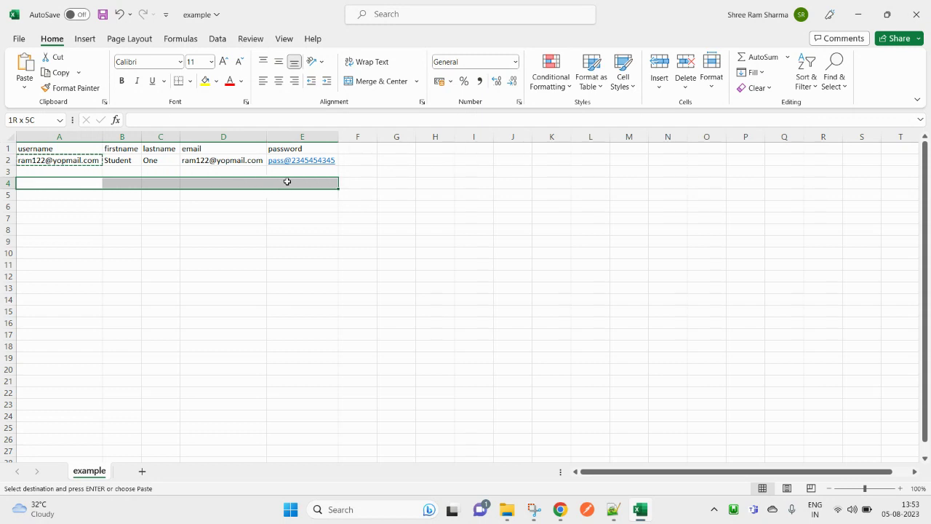
pyautogui.click(363, 174)
pyautogui.hotkey('ctrl', 's')
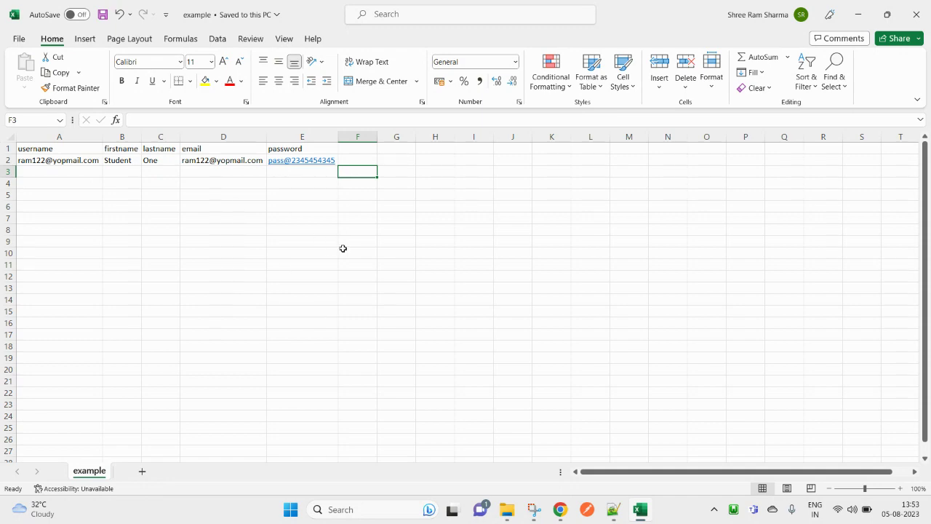
# Step: Attach example.csv via the file picker and submit it to load the upload preview
pyautogui.hotkey('alt', 'Tab')
pyautogui.scroll(2, 343, 247)
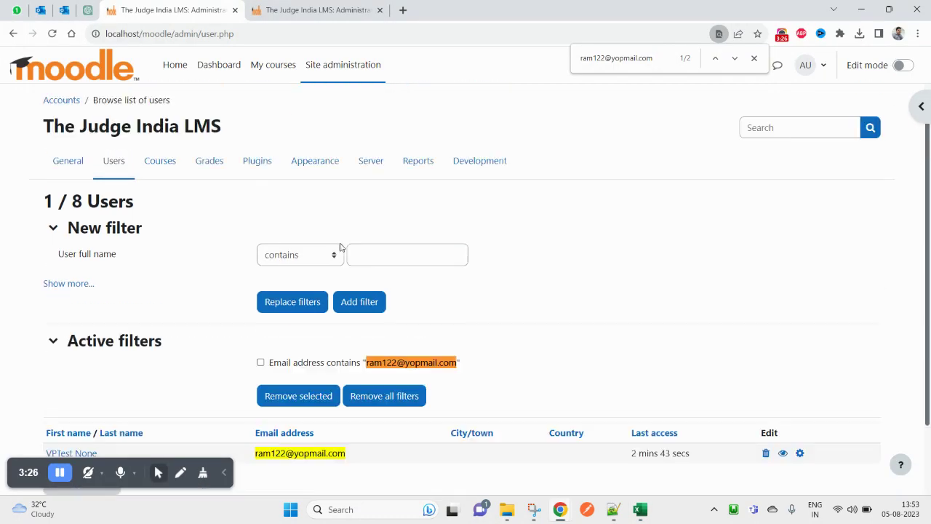
pyautogui.click(328, 8)
pyautogui.click(304, 245)
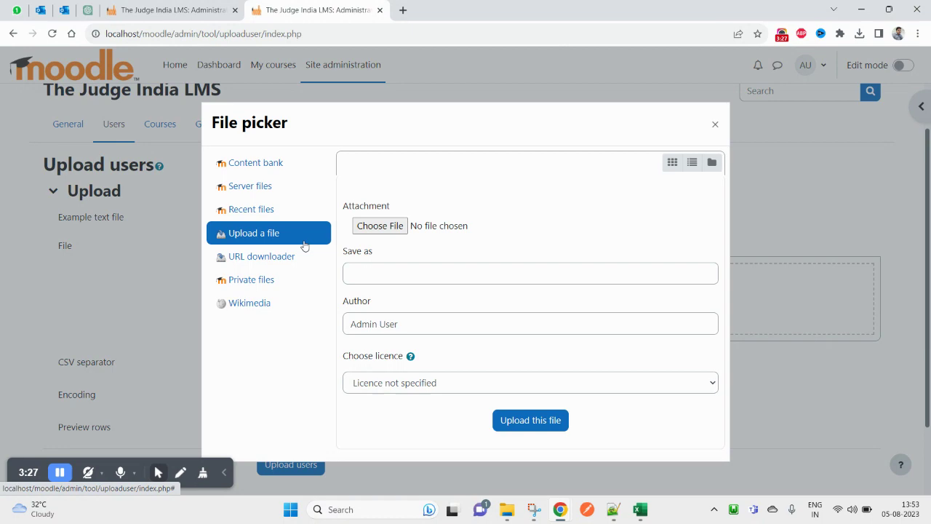
pyautogui.click(402, 226)
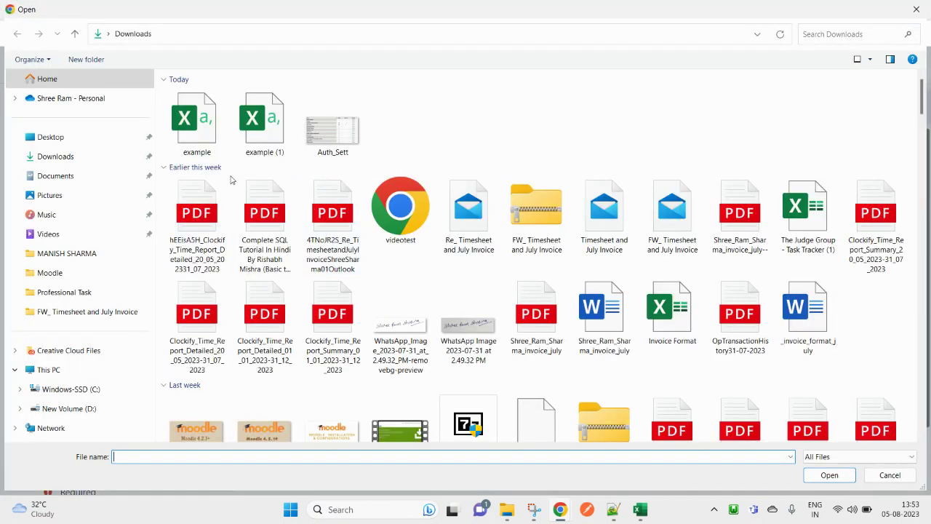
pyautogui.doubleClick(197, 127)
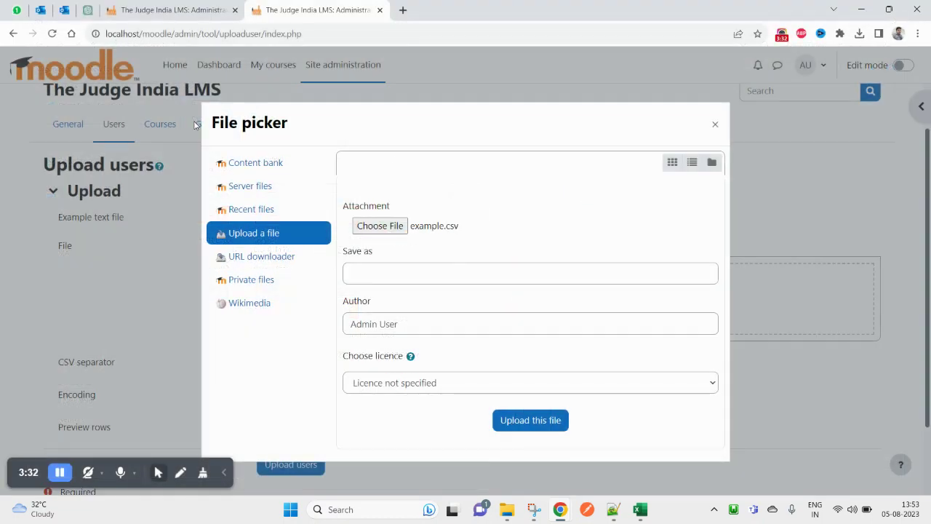
pyautogui.click(531, 420)
pyautogui.scroll(-2, 472, 408)
pyautogui.click(306, 377)
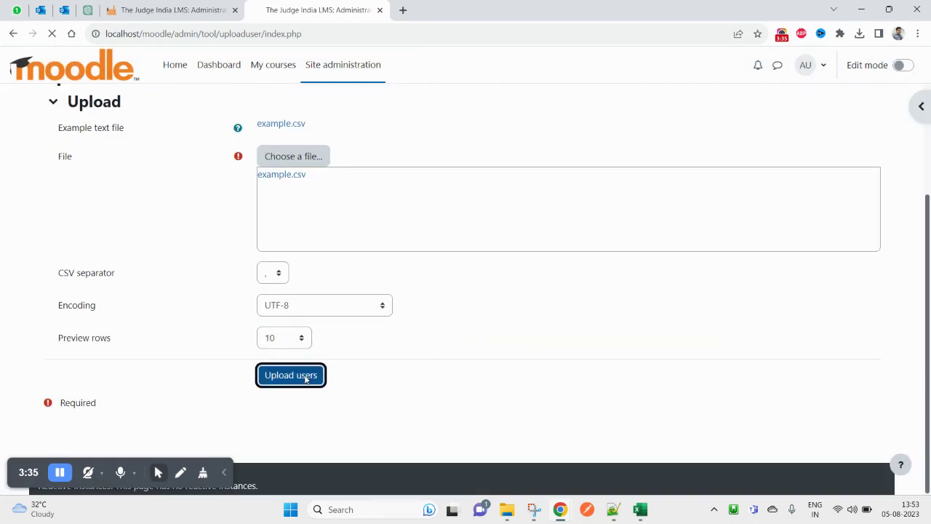
pyautogui.scroll(-2, 306, 380)
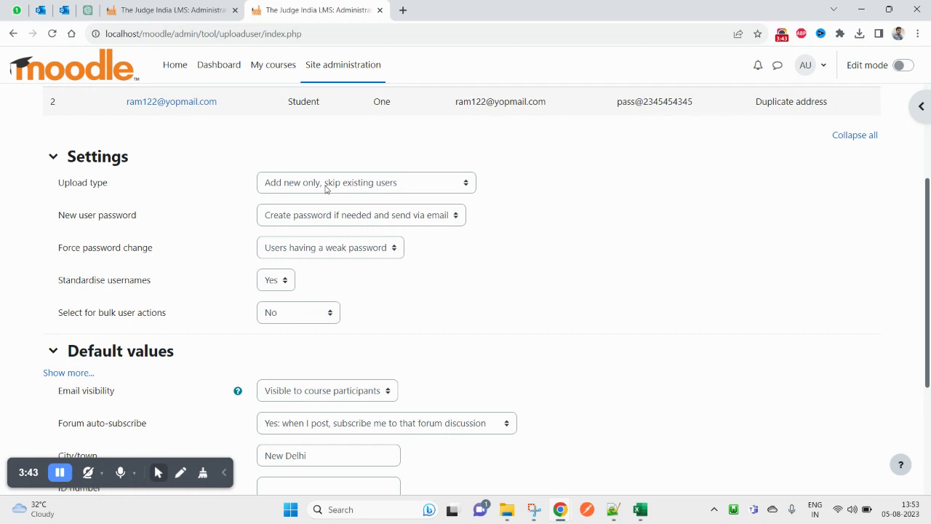
# Step: Set Upload type to 'Update existing users only' and existing details to 'Override with file and defaults'
pyautogui.click(326, 188)
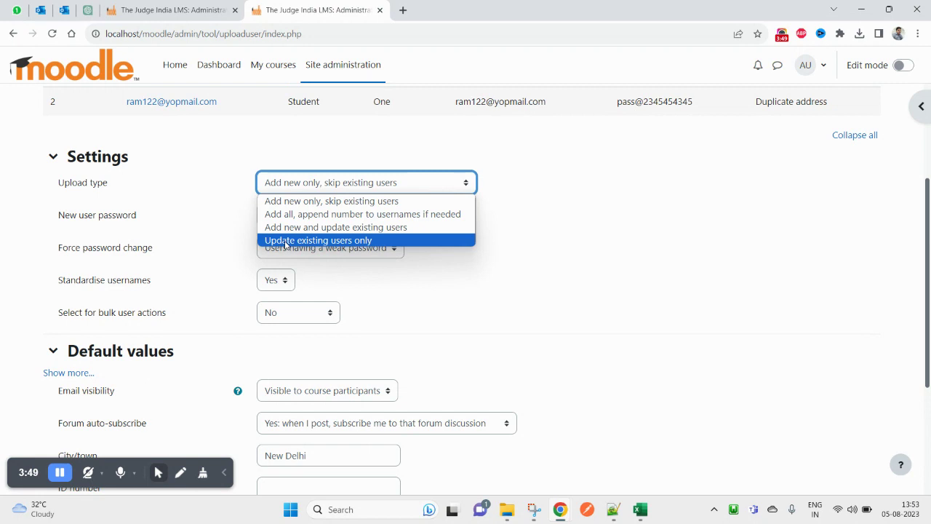
pyautogui.click(286, 241)
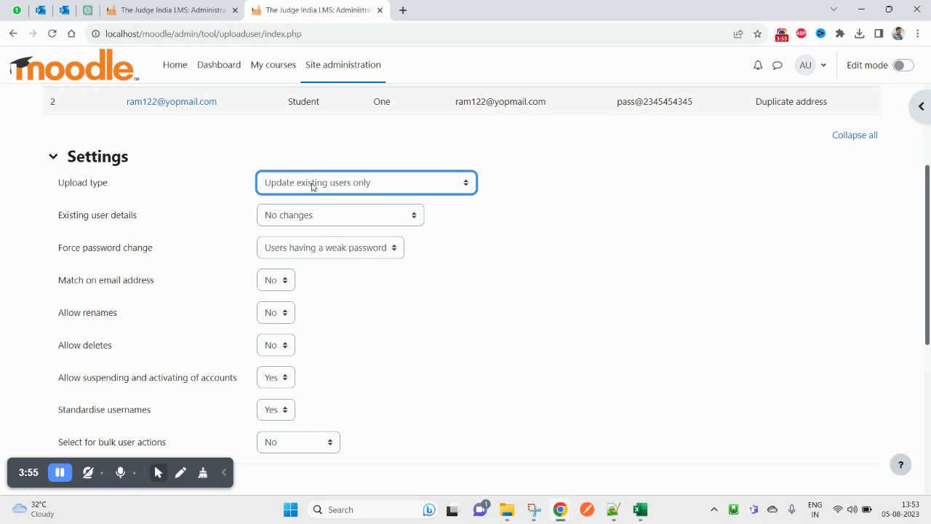
pyautogui.click(312, 183)
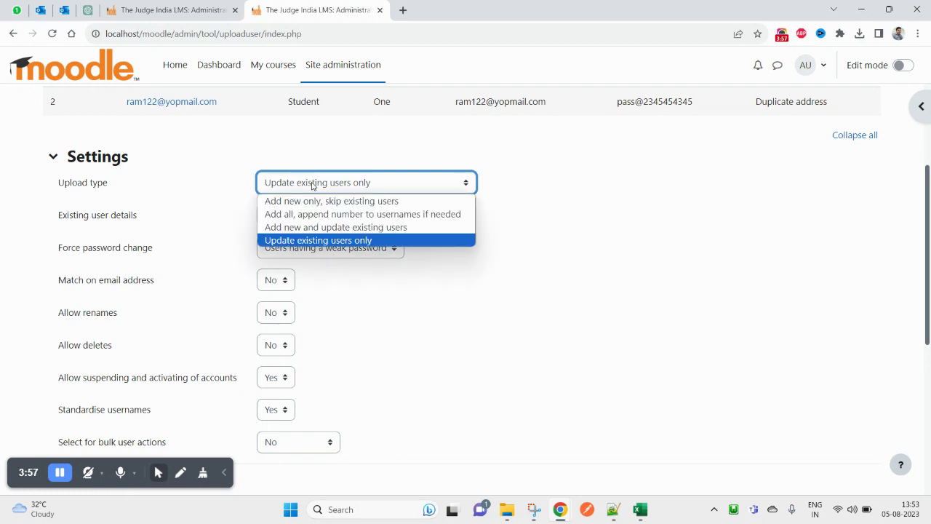
pyautogui.click(339, 151)
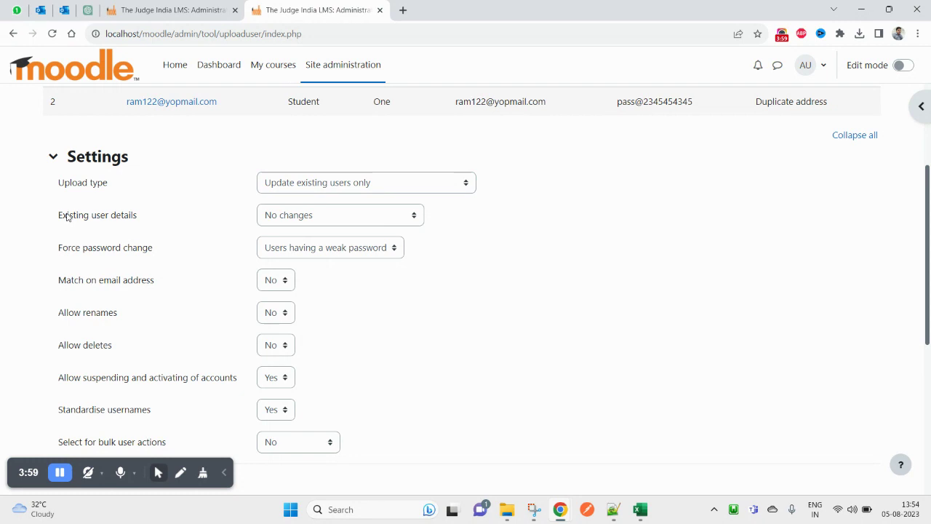
pyautogui.moveTo(67, 217); pyautogui.dragTo(125, 218)
pyautogui.click(282, 224)
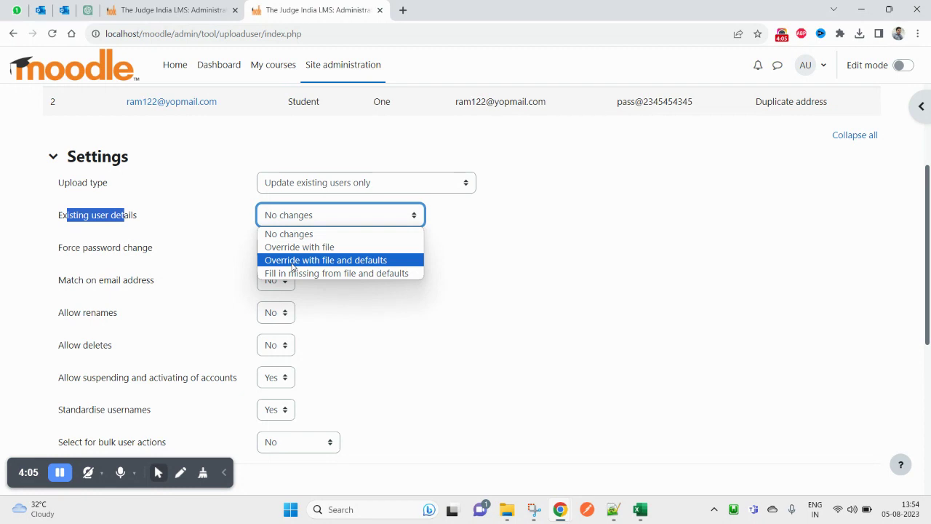
pyautogui.click(292, 262)
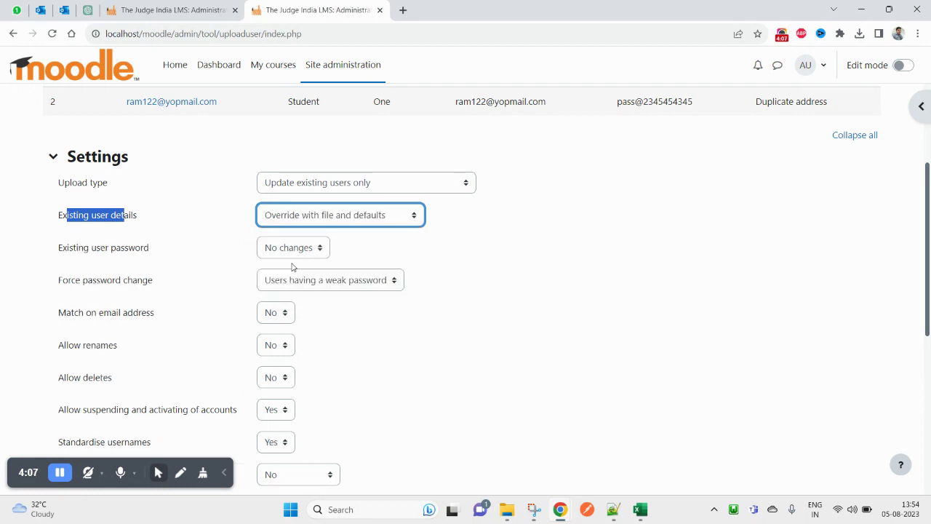
# Step: Set Existing user password to 'Update' and run the upload
pyautogui.moveTo(61, 249); pyautogui.dragTo(163, 255)
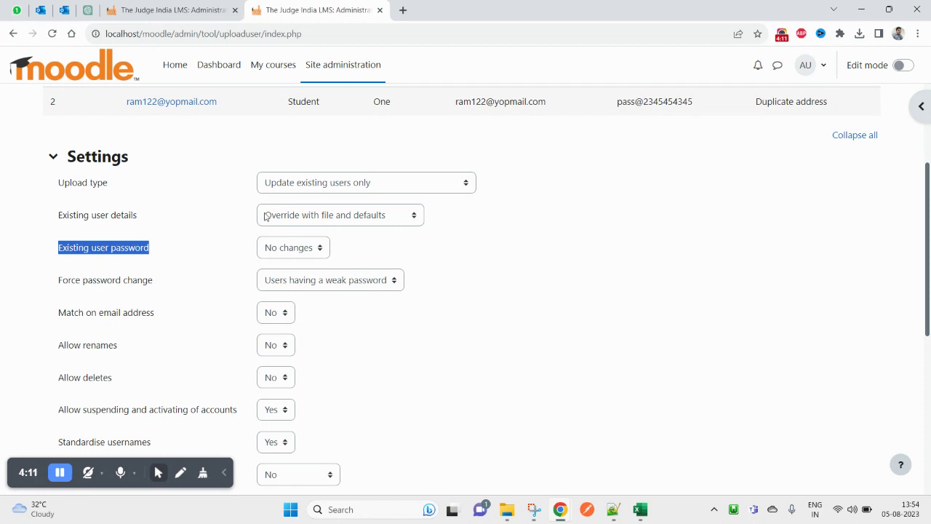
pyautogui.tripleClick(74, 248)
pyautogui.click(157, 254)
pyautogui.click(293, 248)
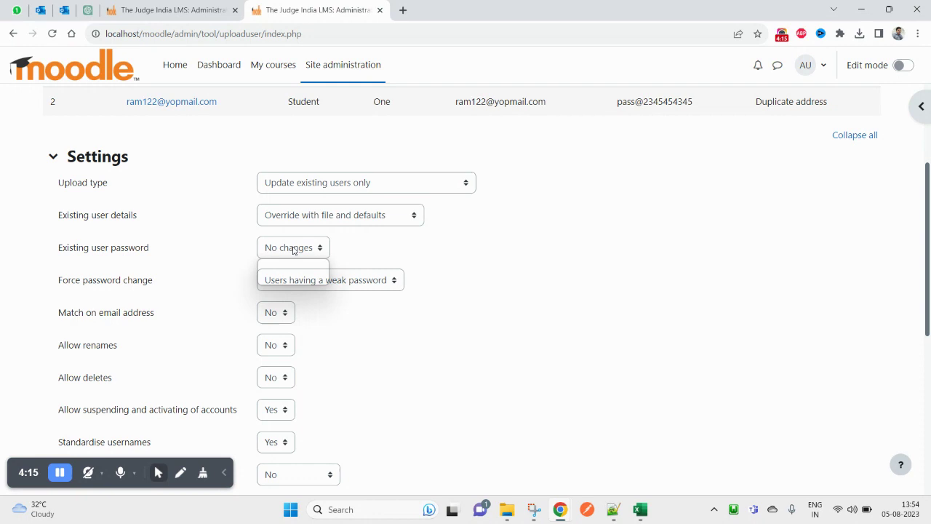
pyautogui.click(295, 251)
pyautogui.click(296, 250)
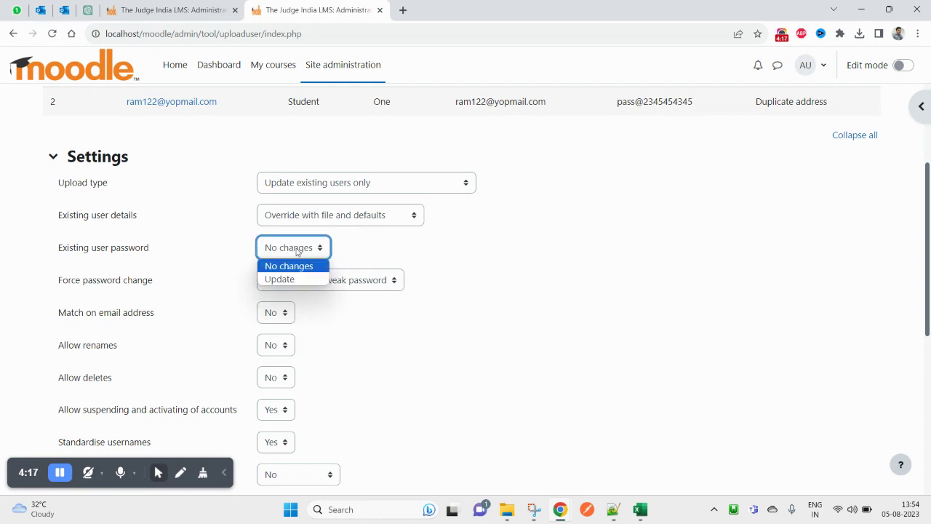
pyautogui.click(293, 281)
pyautogui.click(282, 248)
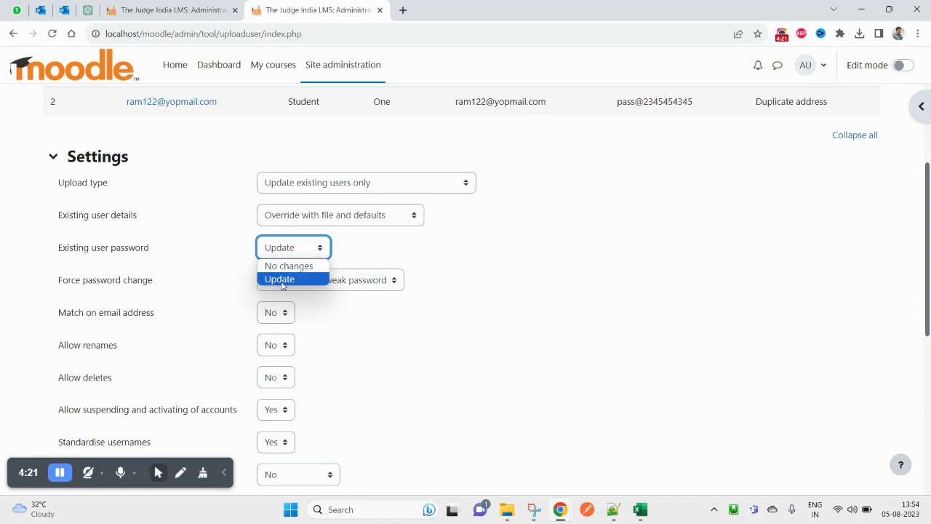
pyautogui.click(282, 282)
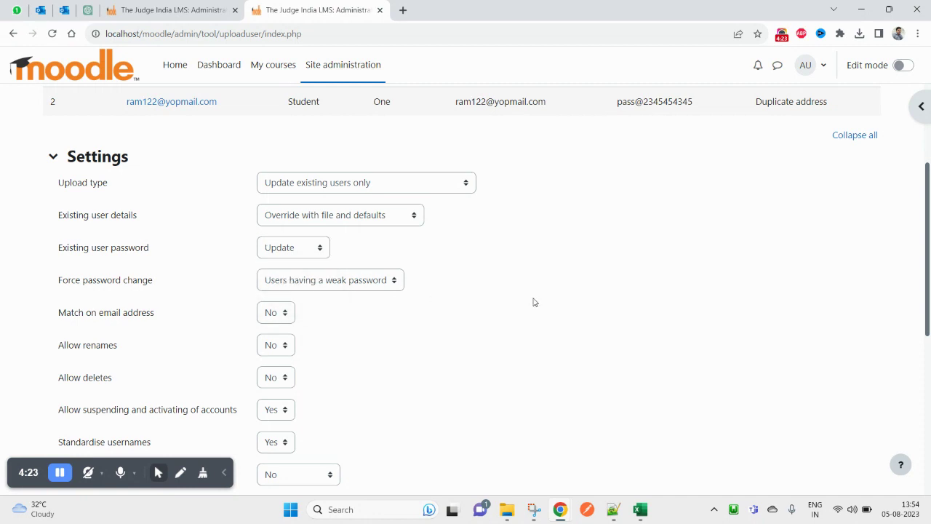
pyautogui.scroll(-3, 533, 302)
pyautogui.scroll(-2, 516, 302)
pyautogui.click(287, 389)
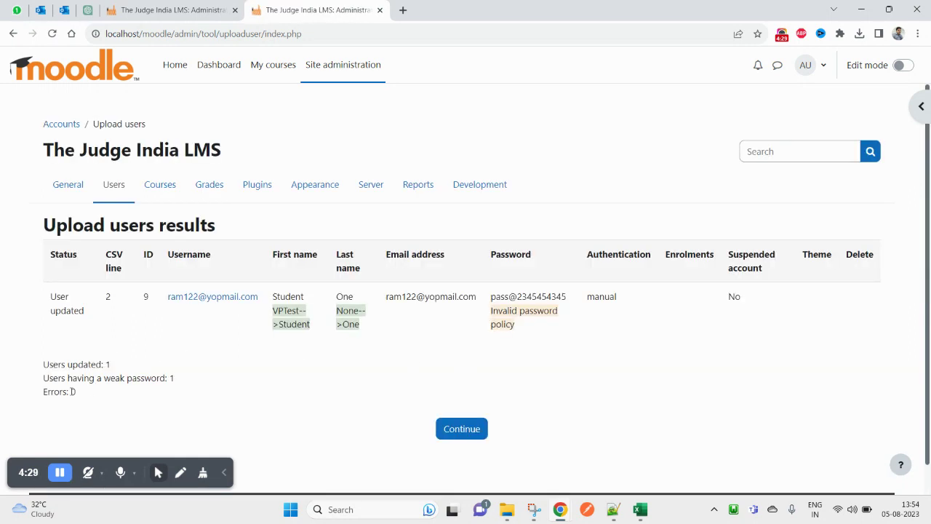
# Step: Check the results' weak password count and policy warning, then continue back to the upload form
pyautogui.moveTo(45, 378); pyautogui.dragTo(142, 378)
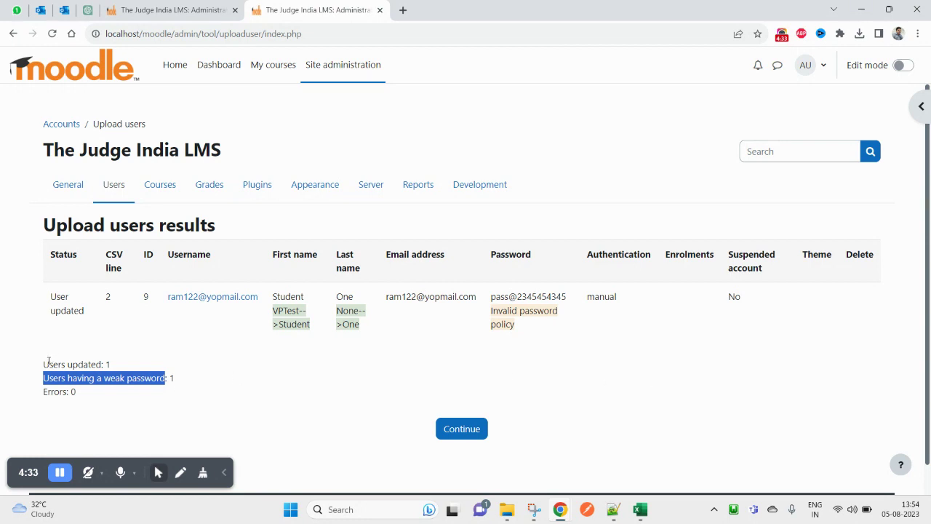
pyautogui.moveTo(509, 312); pyautogui.dragTo(517, 356)
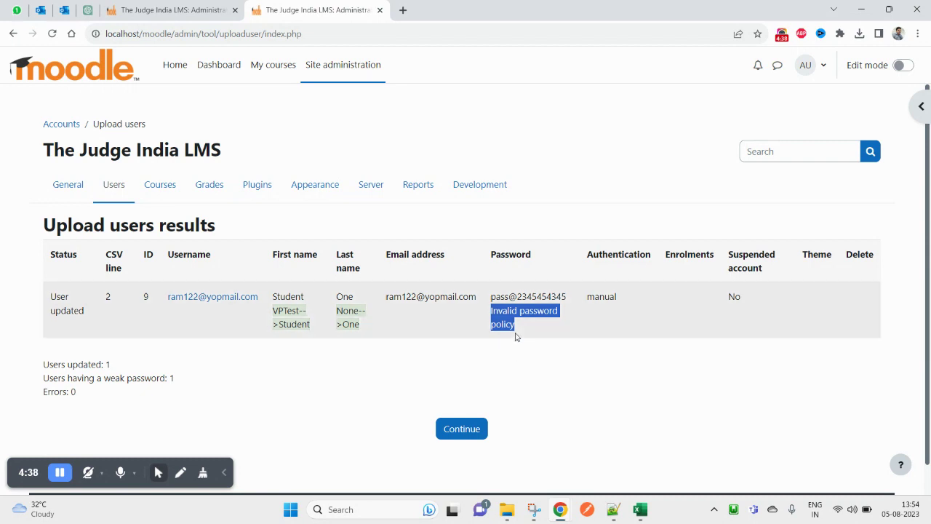
pyautogui.click(501, 334)
pyautogui.click(464, 434)
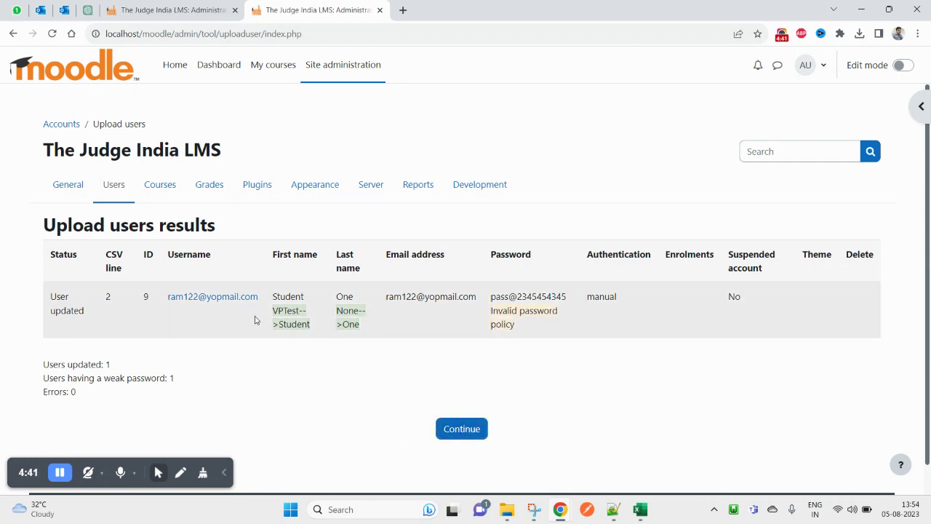
pyautogui.tripleClick(255, 317)
pyautogui.click(458, 429)
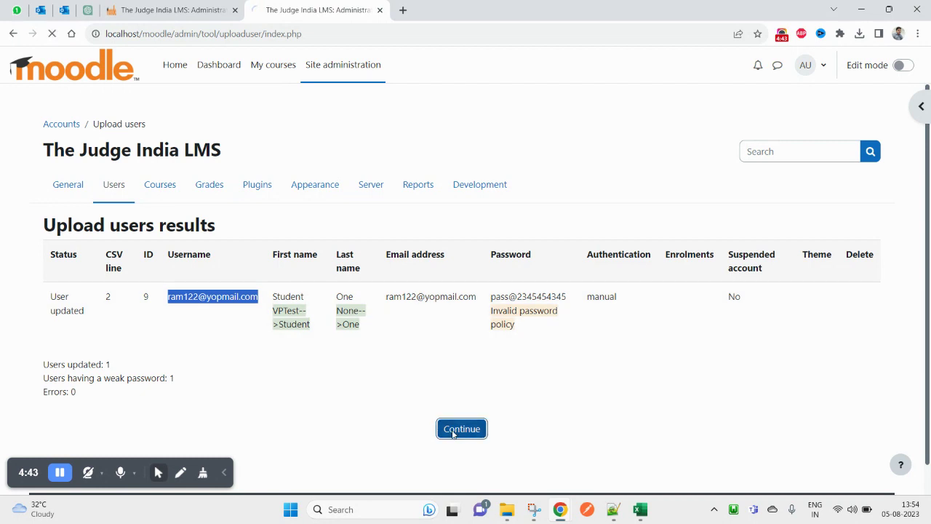
# Step: Log out of the administrator account and go to the login page
pyautogui.scroll(-1, 451, 281)
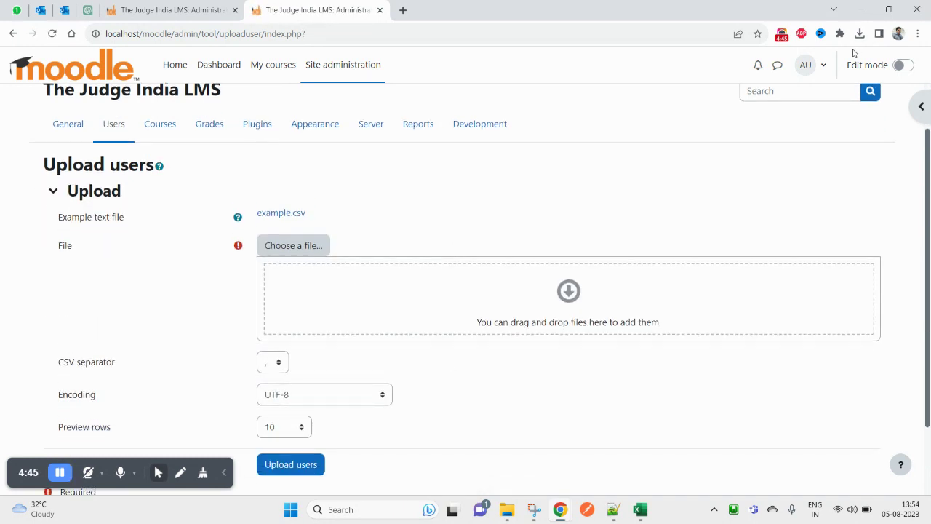
pyautogui.click(823, 67)
pyautogui.click(718, 248)
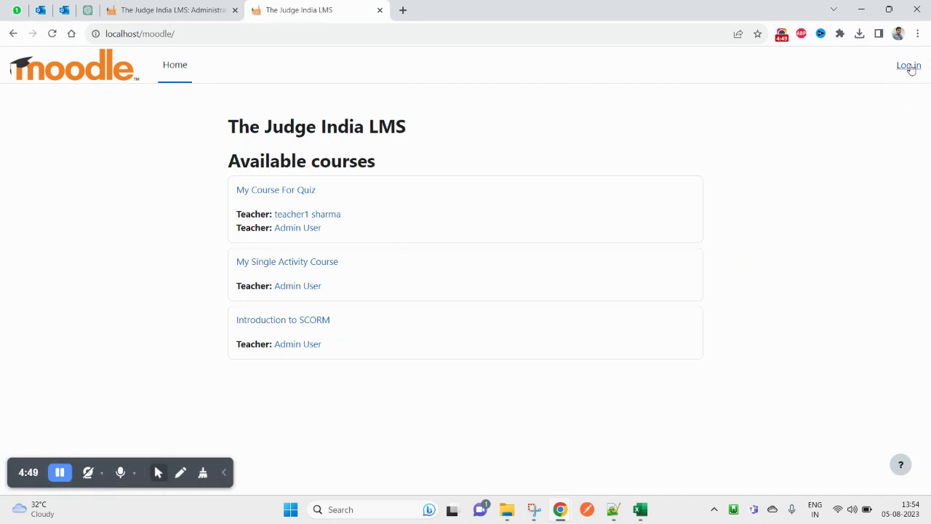
pyautogui.click(908, 65)
# Step: Replace the autofilled username with the uploaded student's e-mail username
pyautogui.click(373, 193)
pyautogui.doubleClick(373, 193)
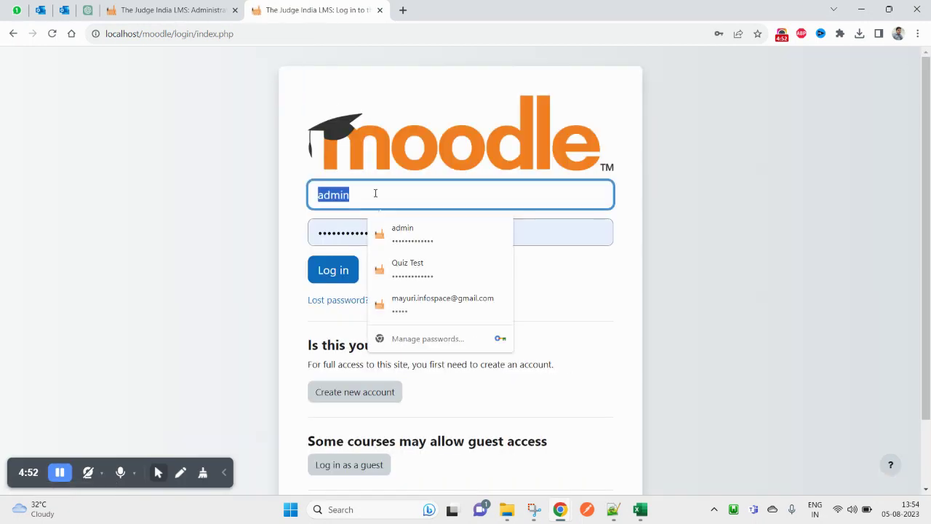
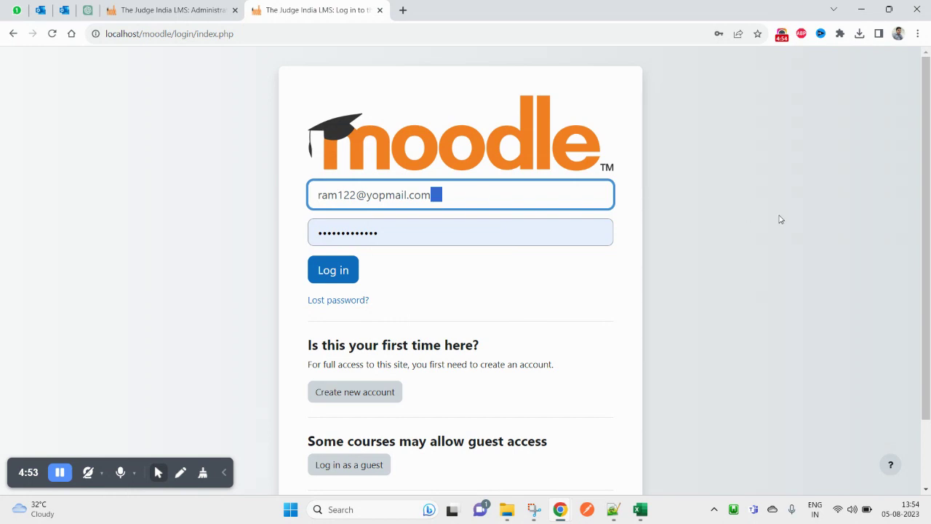
pyautogui.click(317, 195)
# Step: Copy the password from spreadsheet cell E2, paste it as the login password, and log in
pyautogui.hotkey('alt', 'Tab')
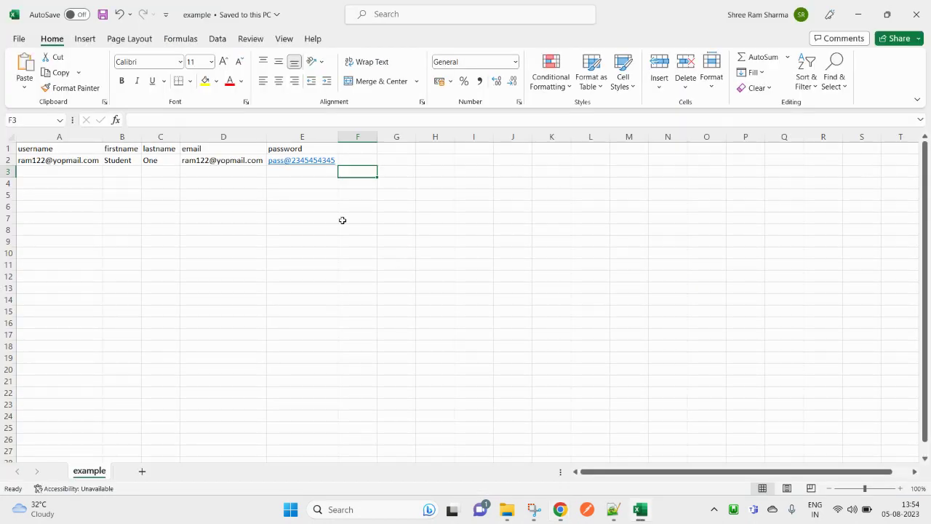
pyautogui.click(324, 217)
pyautogui.click(355, 160)
pyautogui.press('Left')
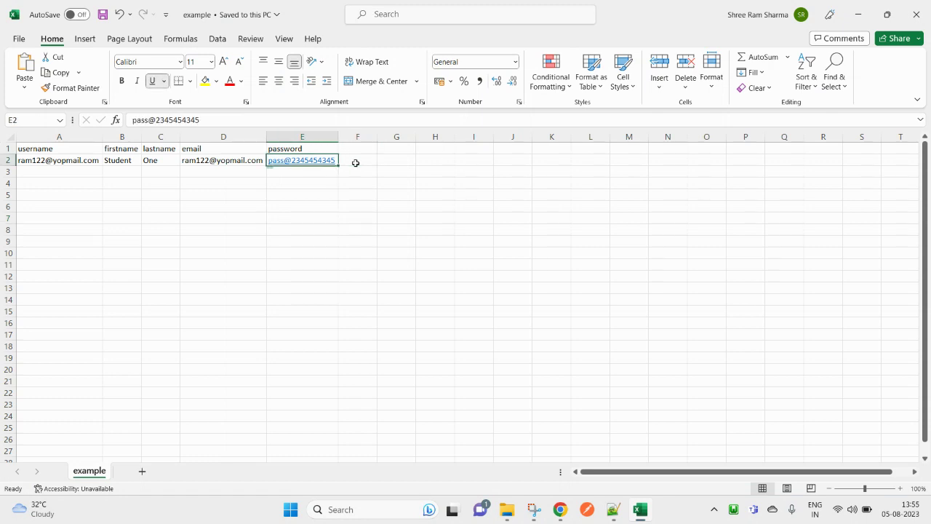
pyautogui.hotkey('ctrl', 'c')
pyautogui.hotkey('alt', 'Tab')
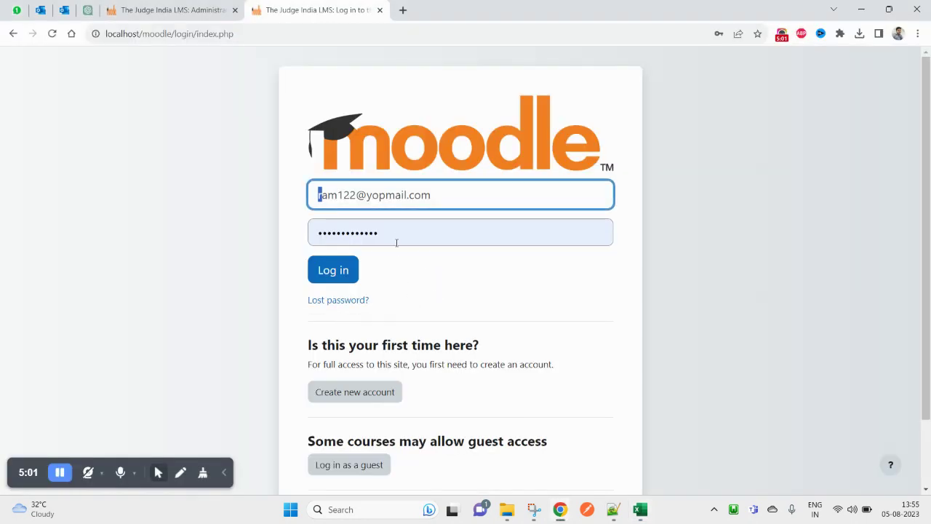
pyautogui.doubleClick(396, 238)
pyautogui.hotkey('ctrl', 'v')
pyautogui.click(339, 273)
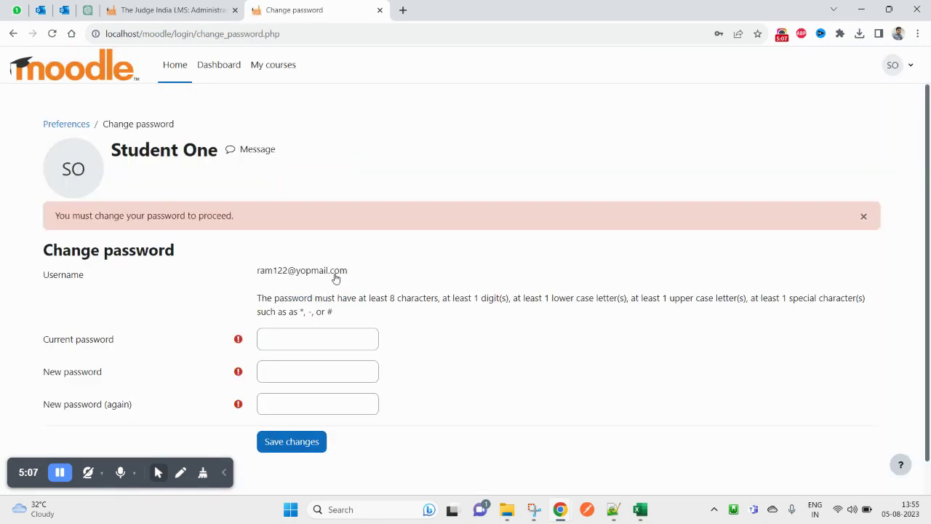
# Step: Scroll through the forced Change password page shown for Student One
pyautogui.scroll(-1, 320, 298)
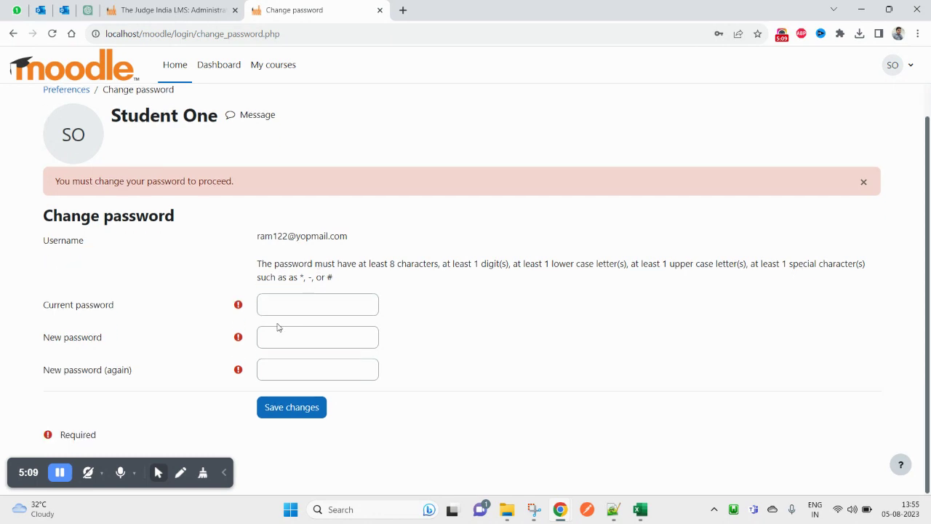
pyautogui.scroll(1, 183, 256)
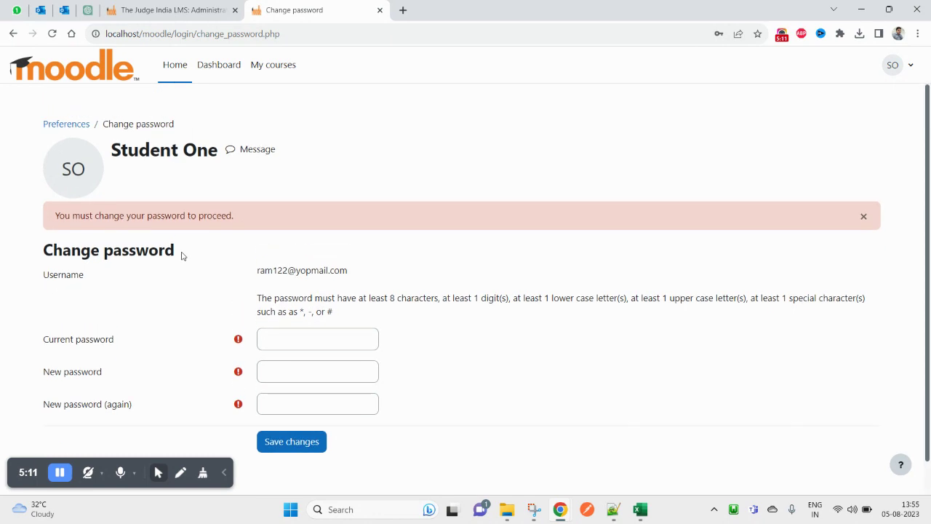